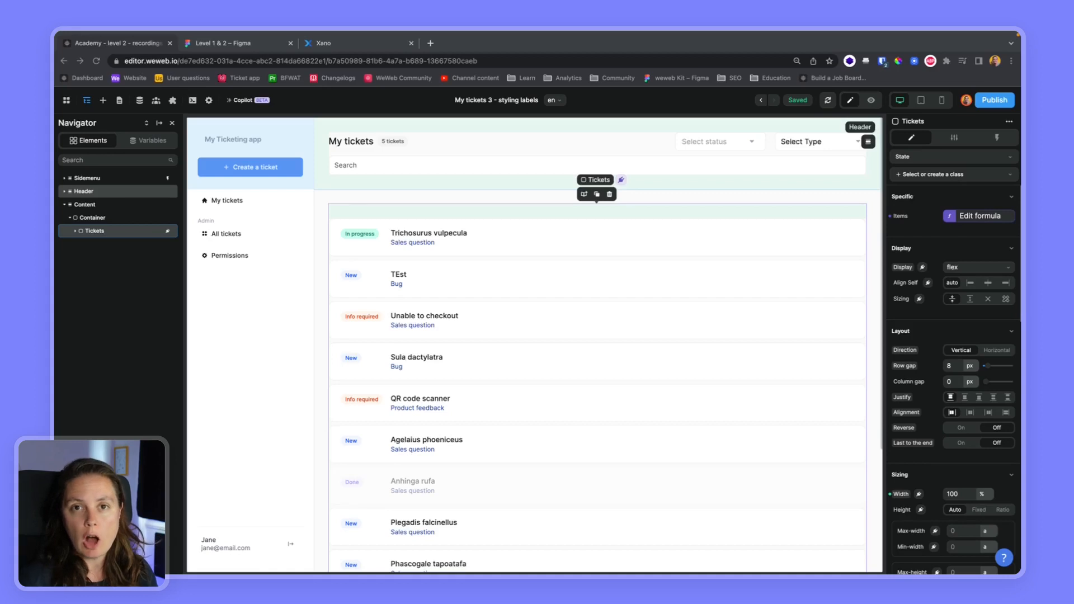
Open the Tickets list's Items formula and wrap User's tickets.data in a filterByKey function.
left_click(968, 217)
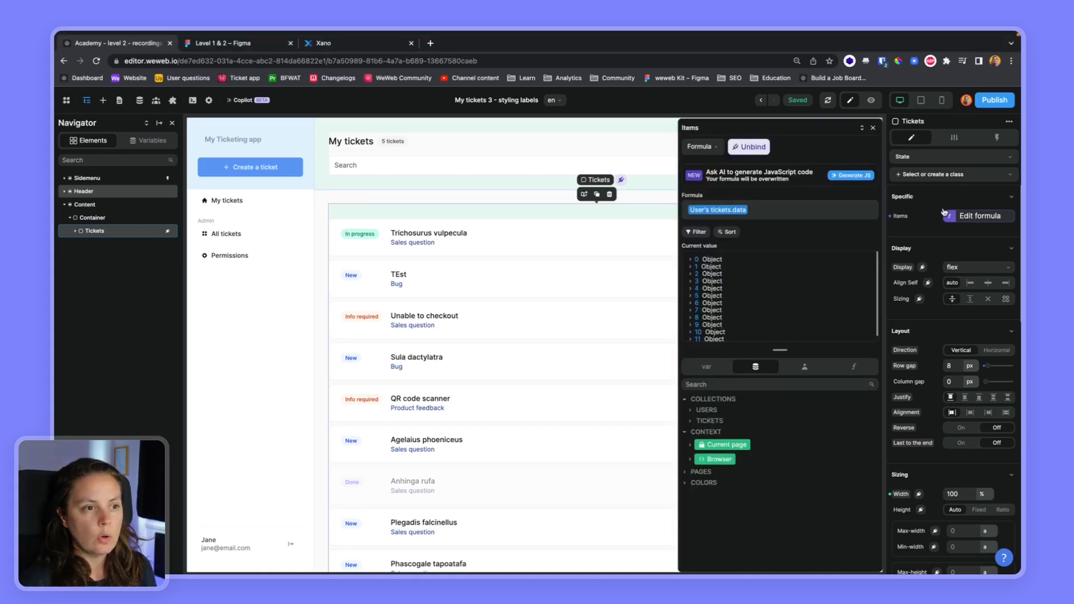
left_click(691, 262)
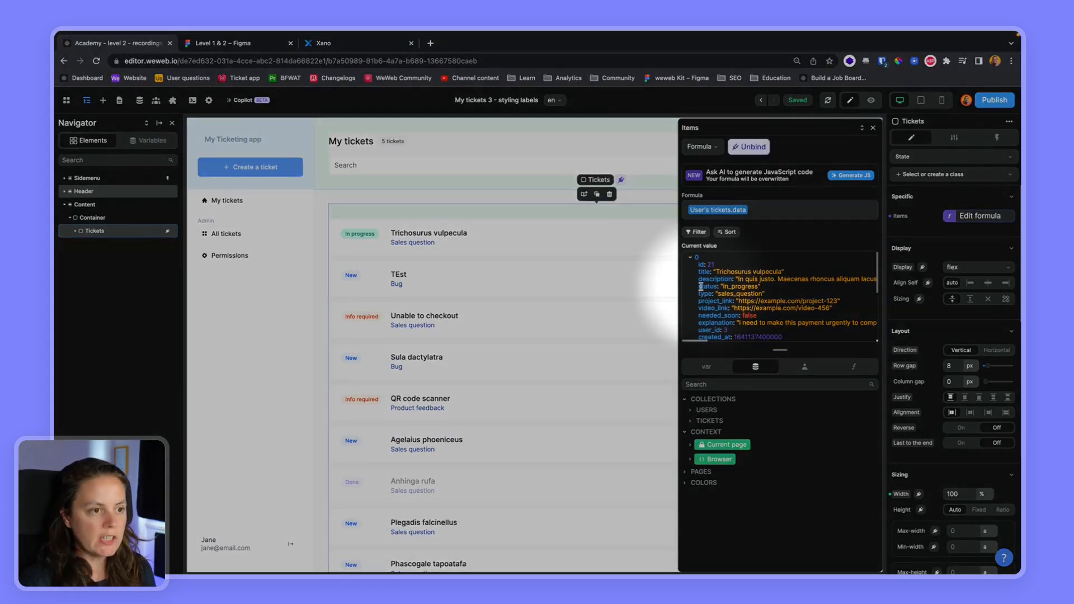
left_click_drag(697, 286, 746, 287)
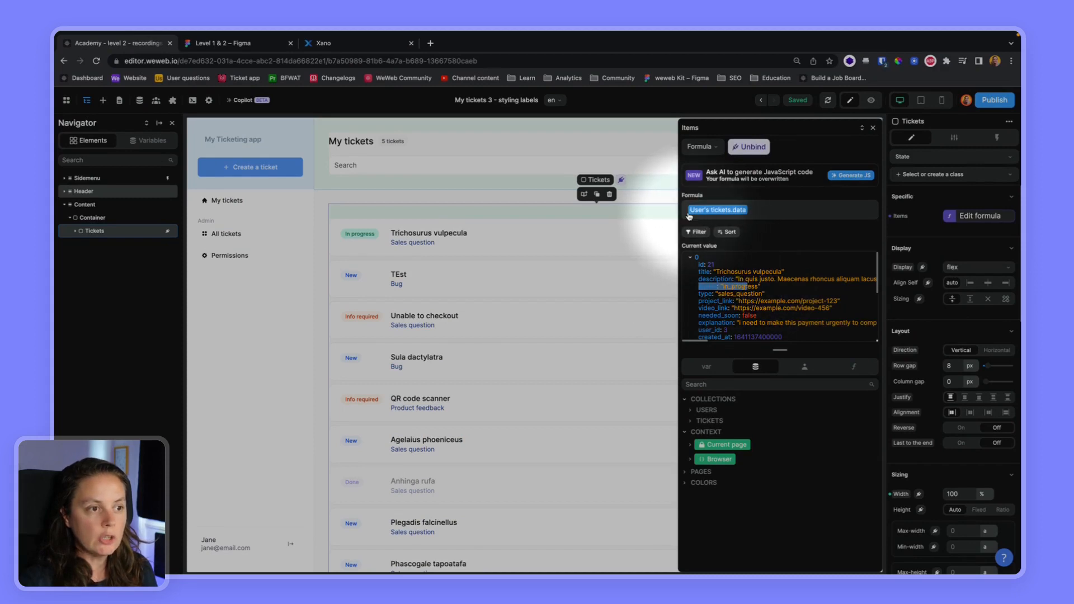
left_click(858, 368)
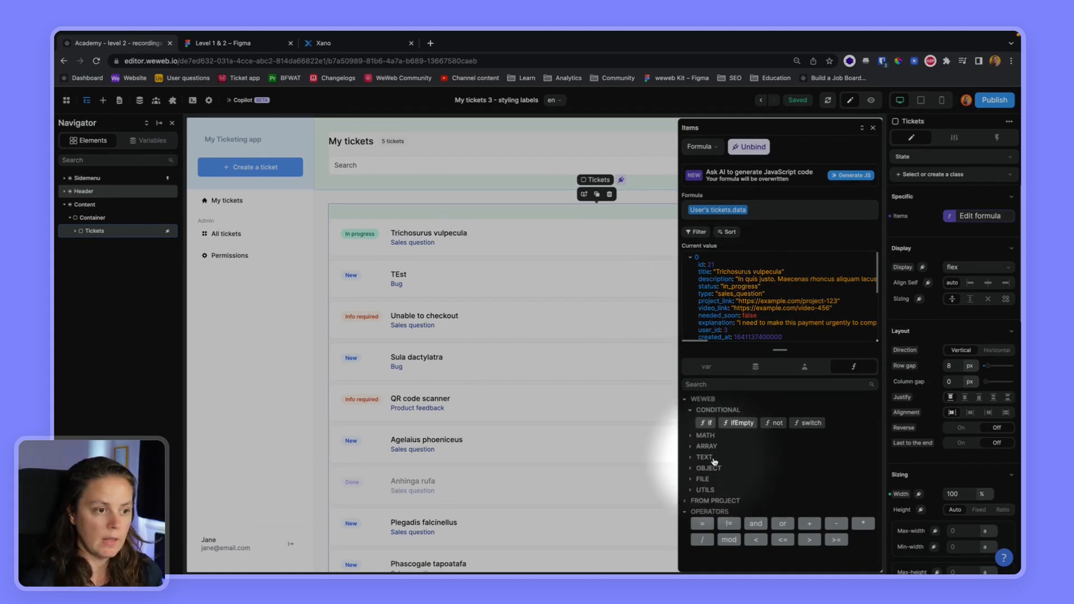
left_click(691, 447)
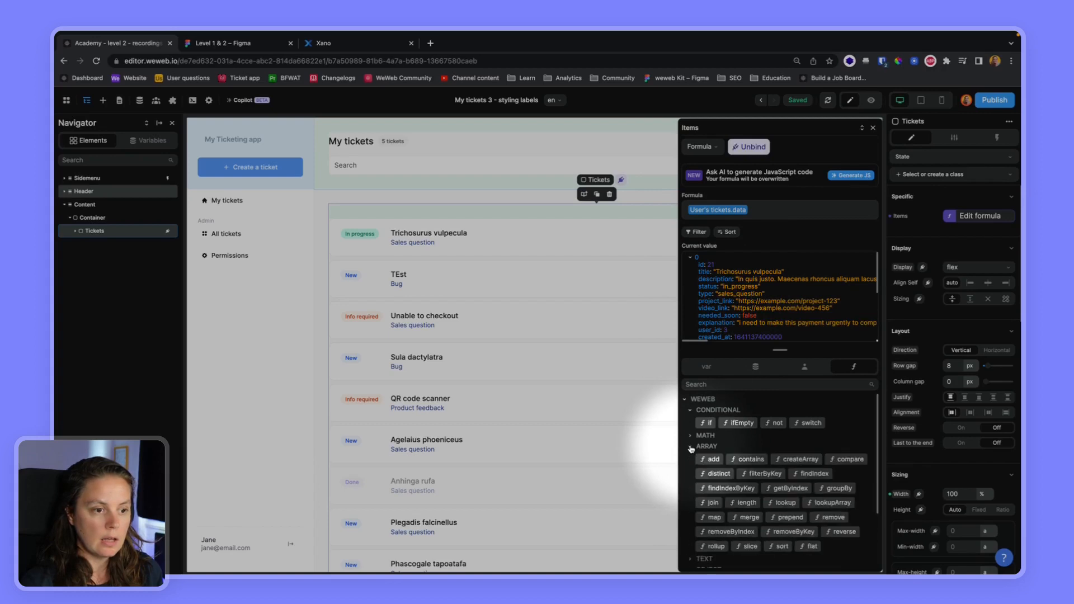
left_click(764, 474)
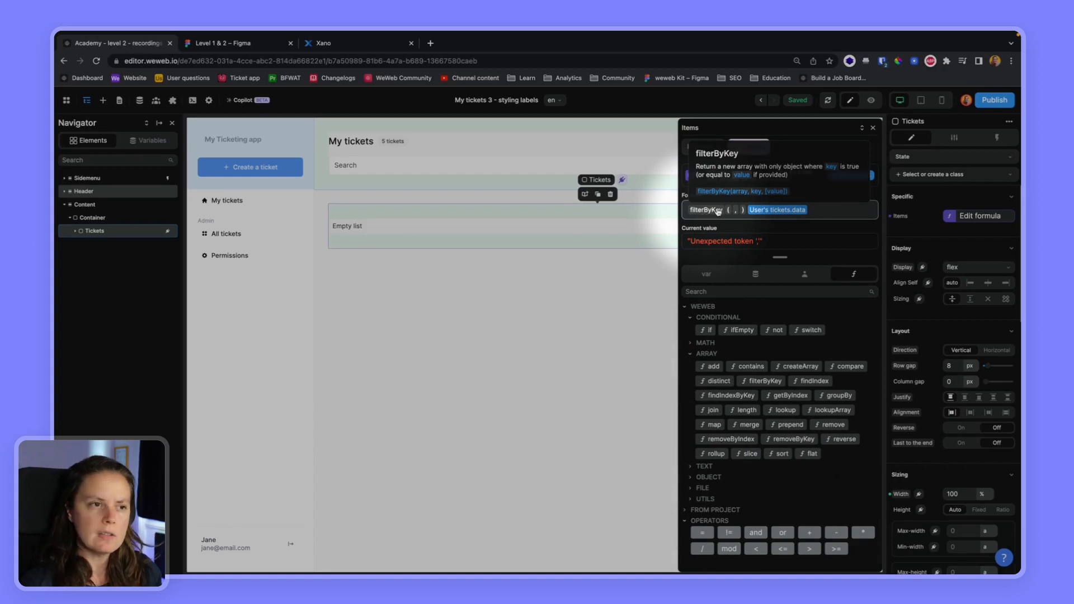
key("BackSpace")
key("BackSpace")
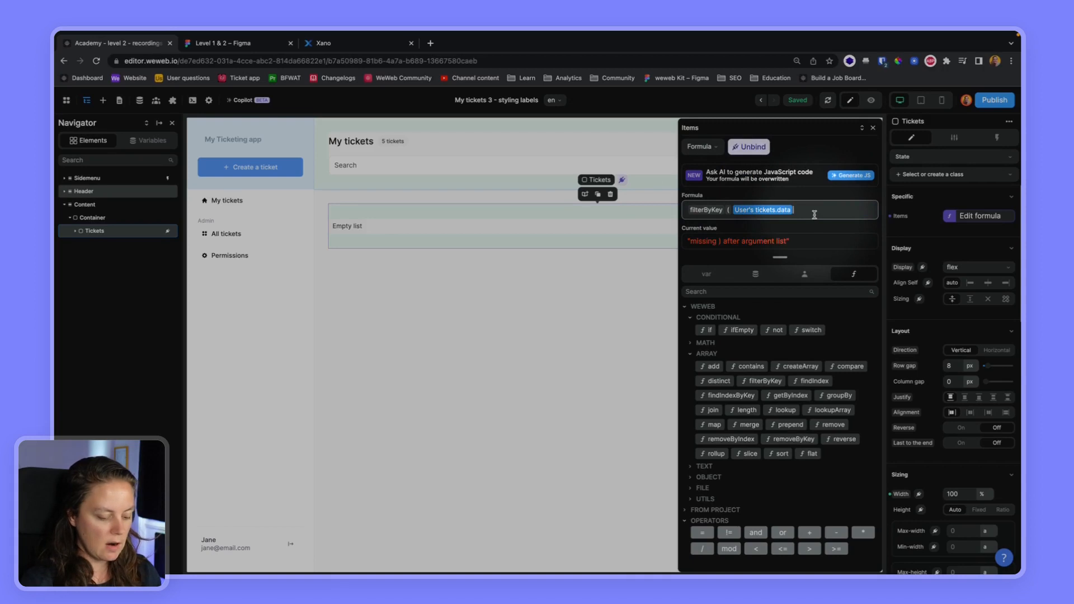
type(")")
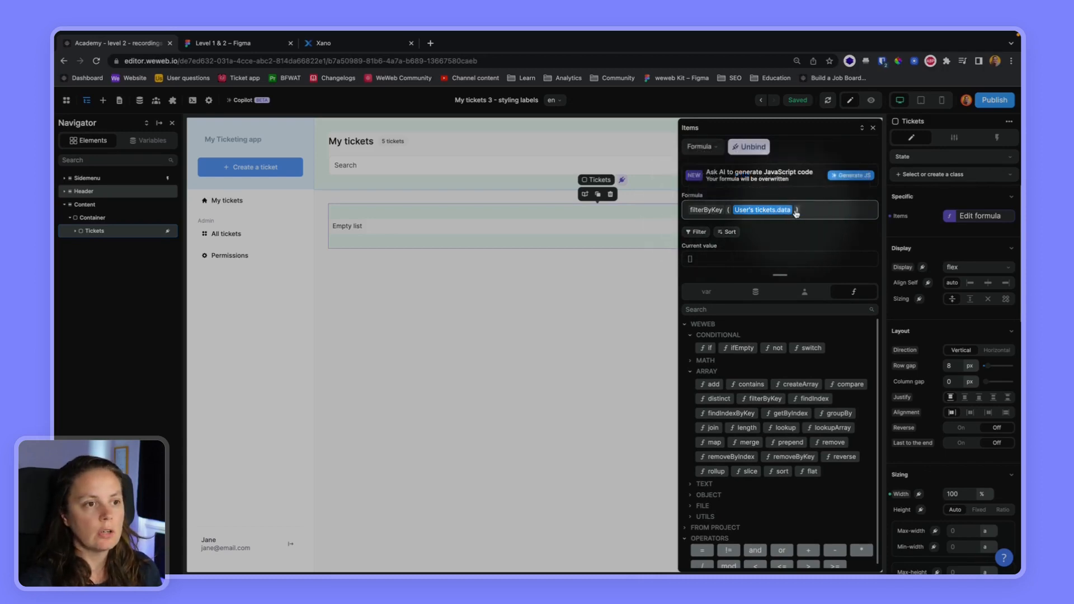
Filter the tickets by key "status" with the value "in_progress".
type(", \"status\" ,")
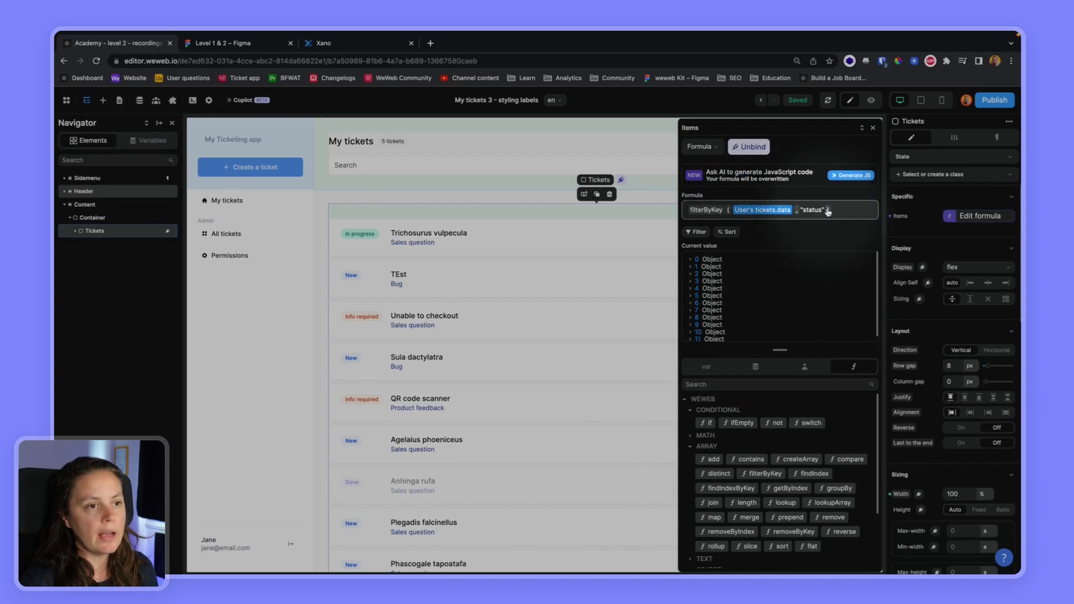
left_click(691, 261)
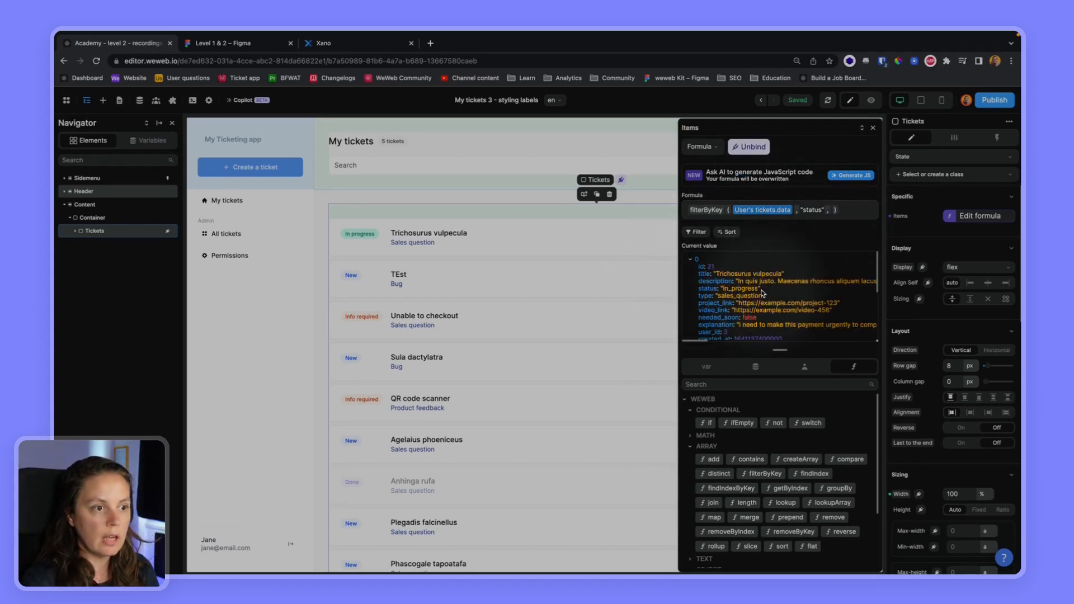
left_click(831, 210)
type("\"in_ ")
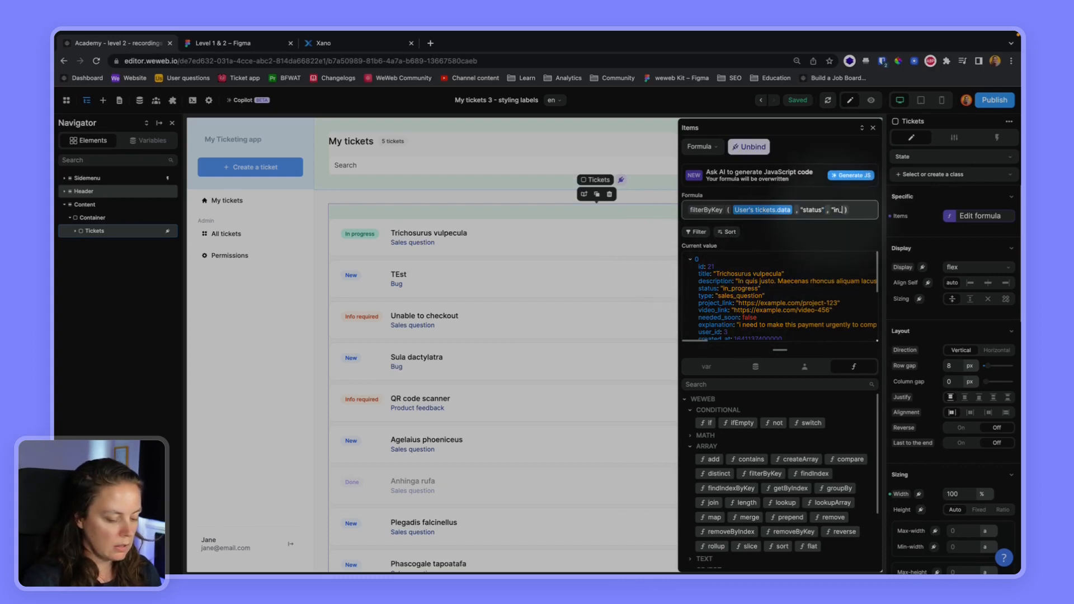
type("progress\"")
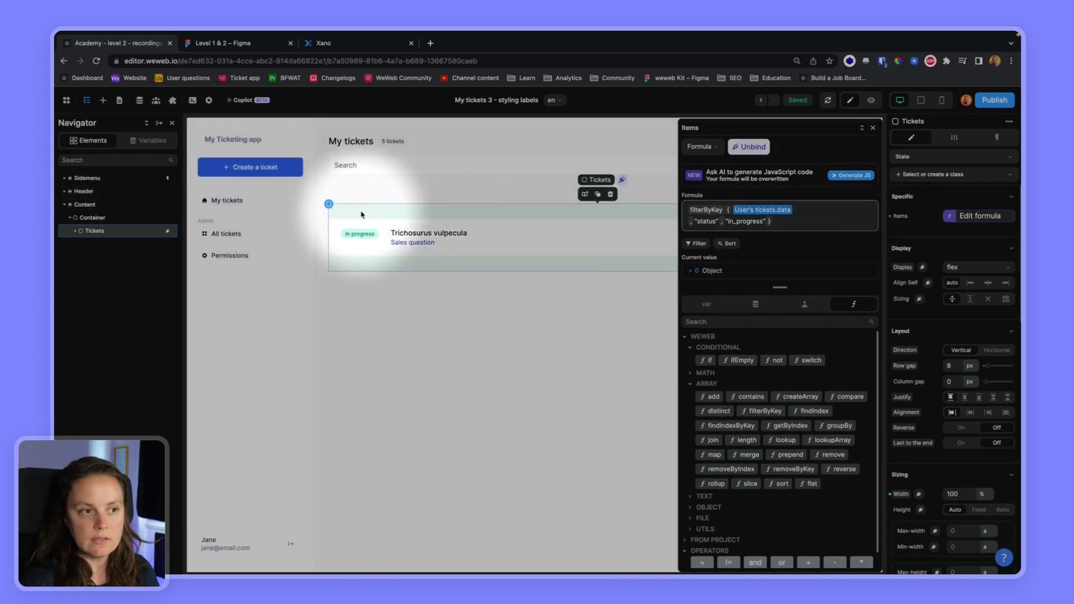
Change the filter value to "sales_question".
left_click_drag(762, 220, 729, 221)
type("sales_question")
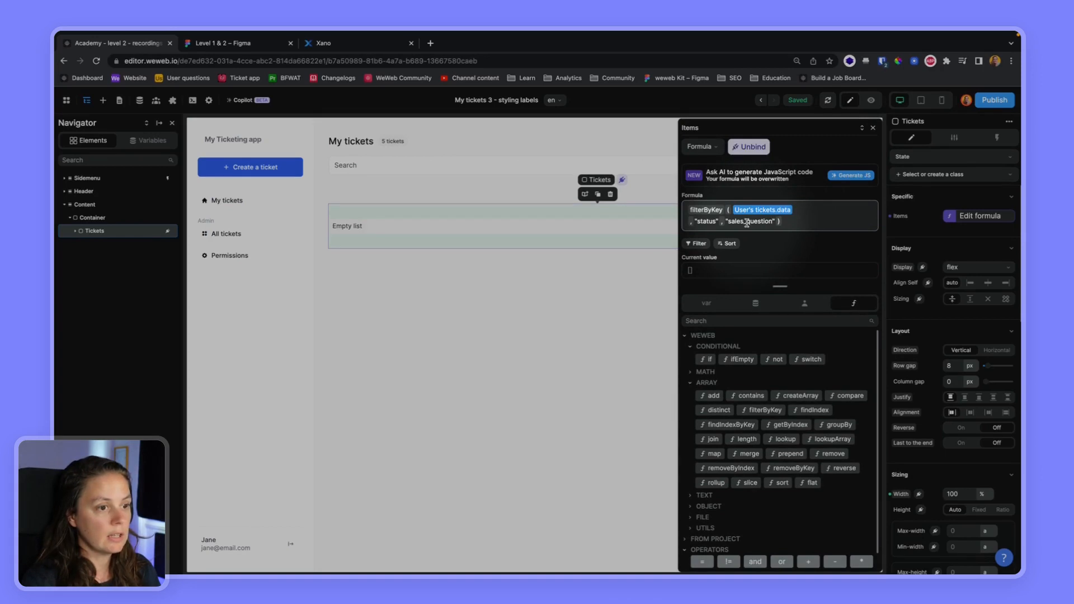
Inspect the fields of User's tickets in the Tickets collection data.
left_click(755, 303)
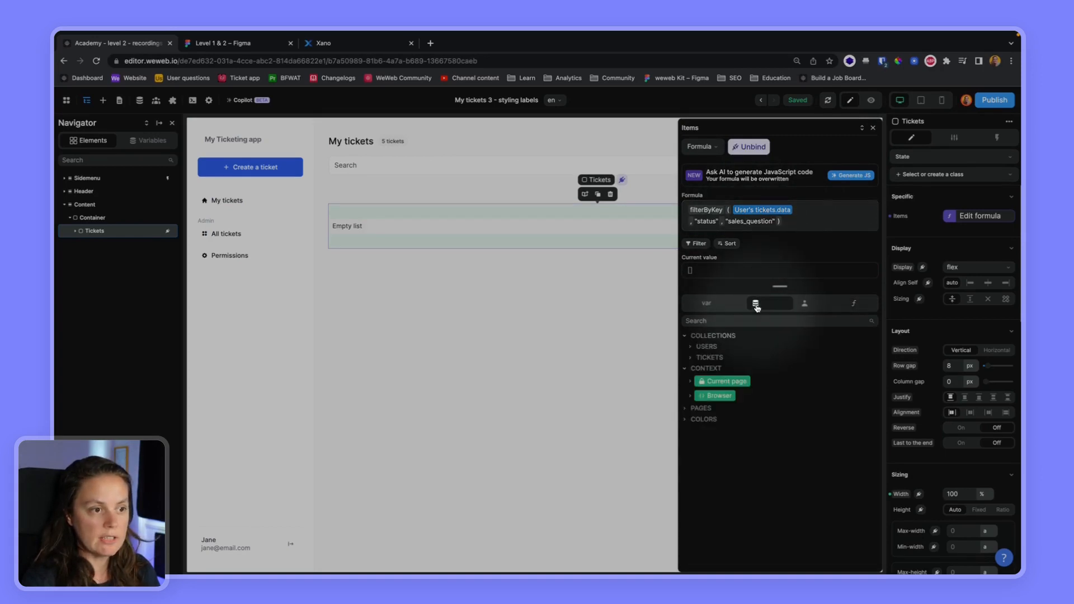
left_click(690, 358)
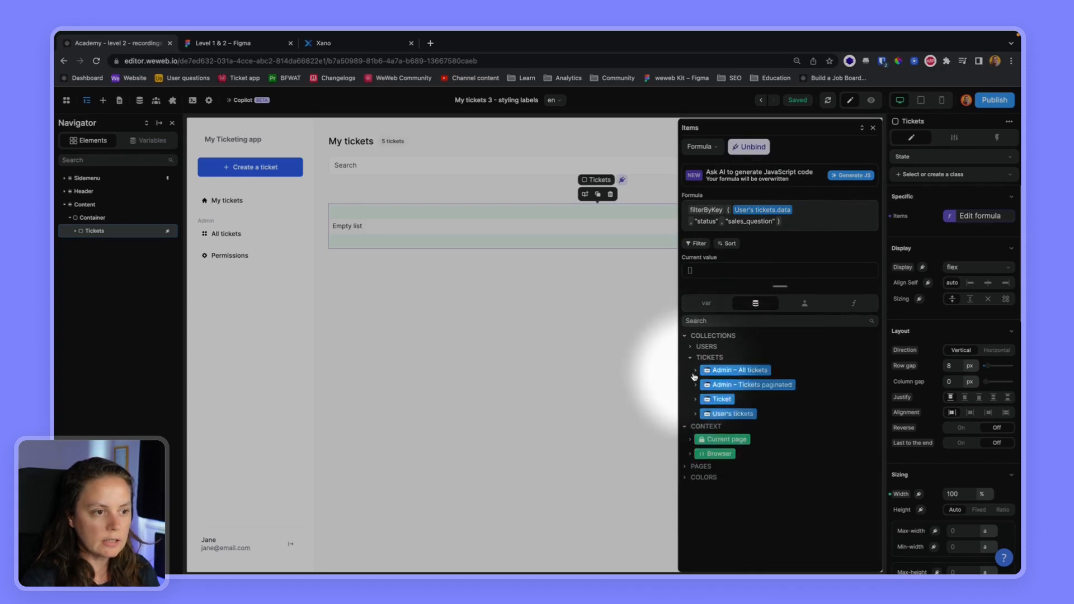
left_click(695, 414)
left_click(701, 429)
left_click(705, 443)
scroll(706, 447, "down", 4)
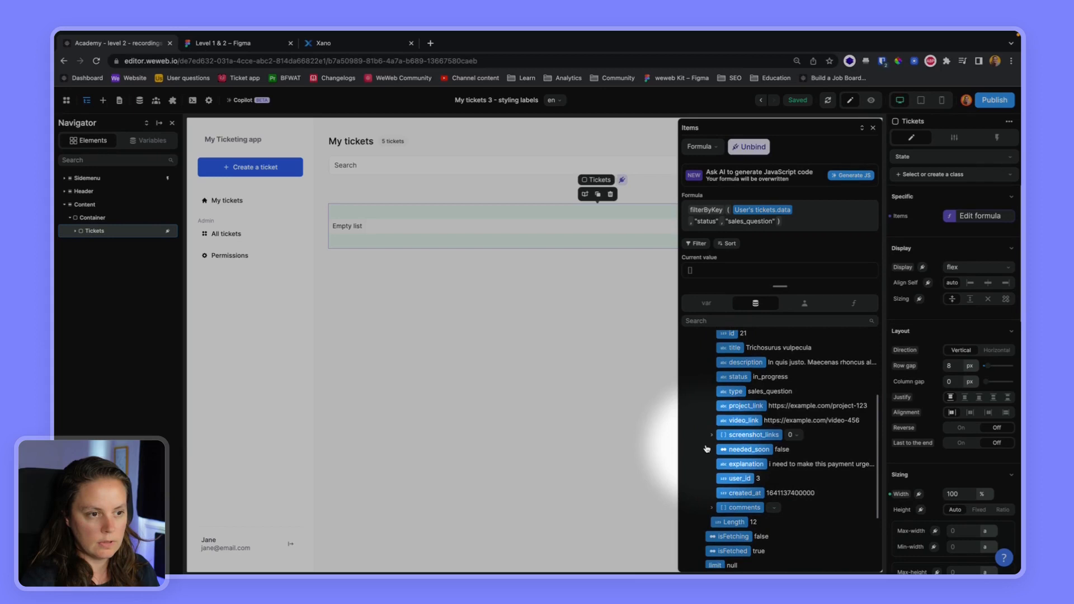
Change the filter value to "new".
left_click_drag(771, 222, 728, 223)
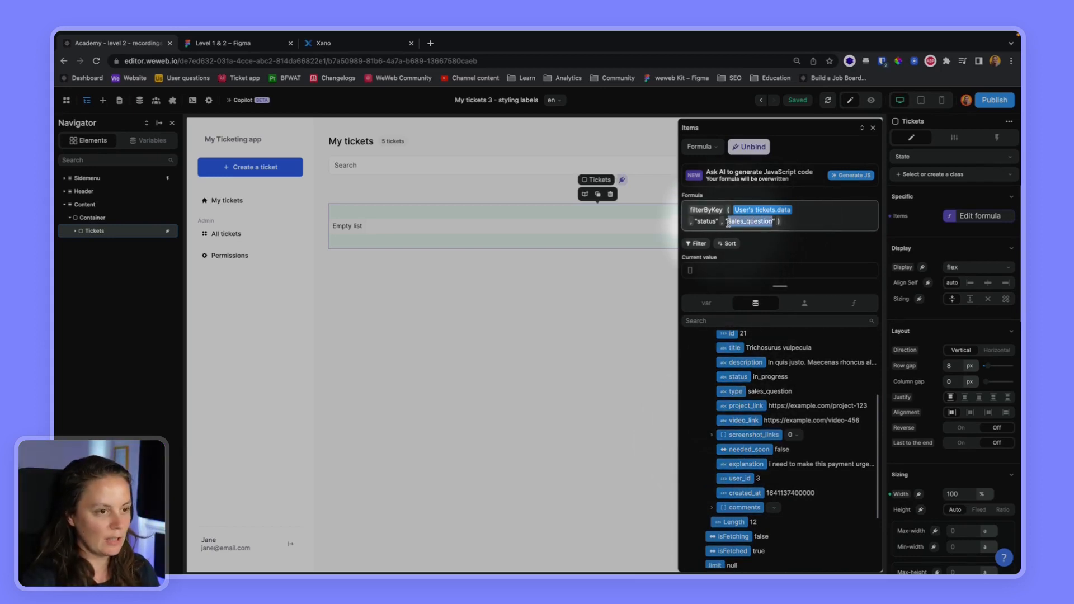
type("new")
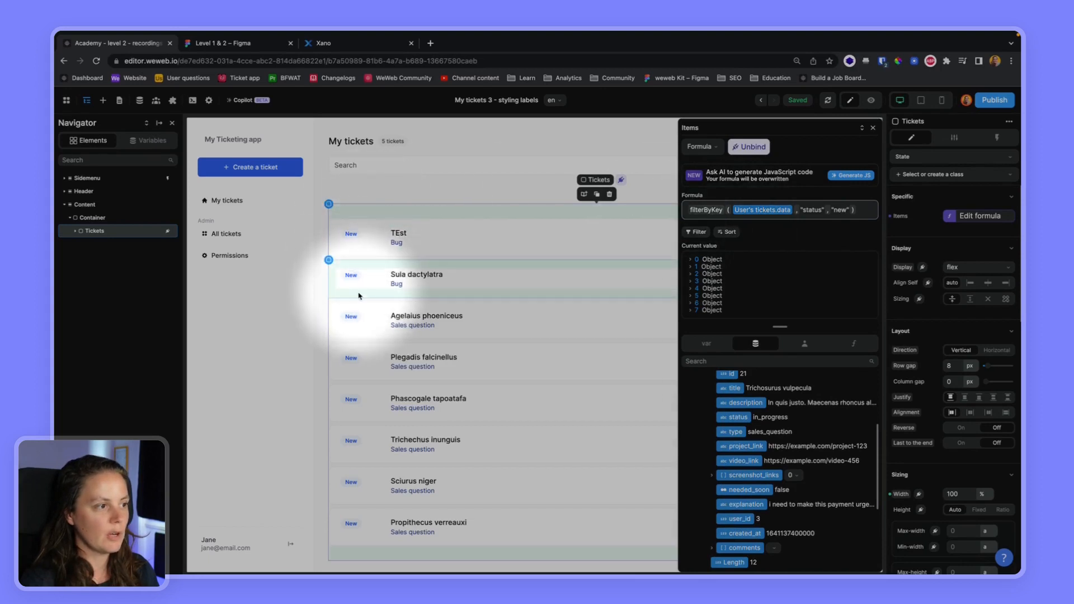
Change the filter value to "info_required" and inspect the first filtered ticket.
double_click(840, 210)
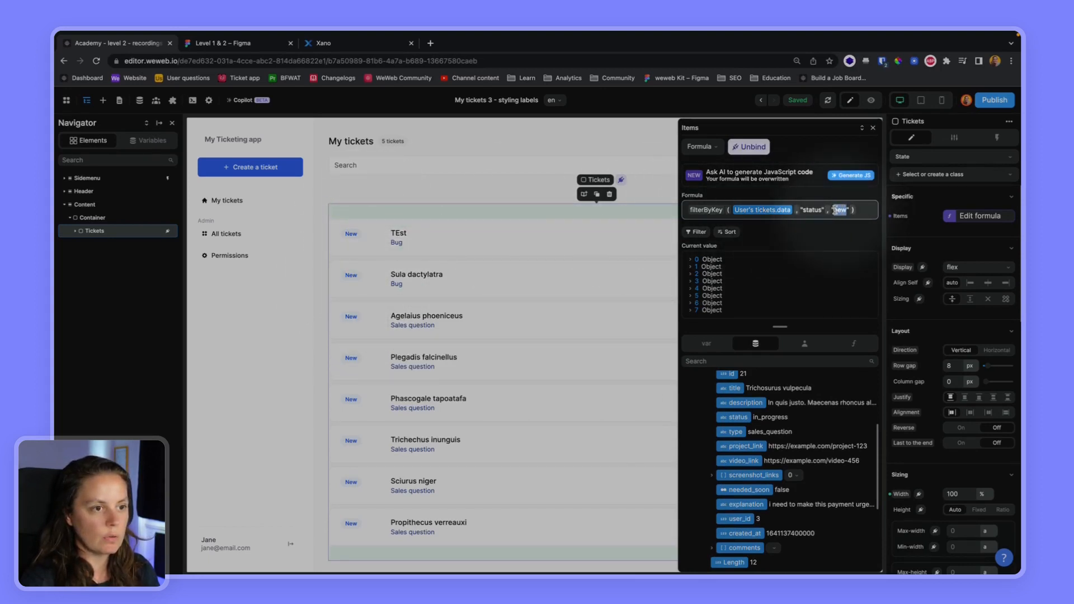
type("info_required")
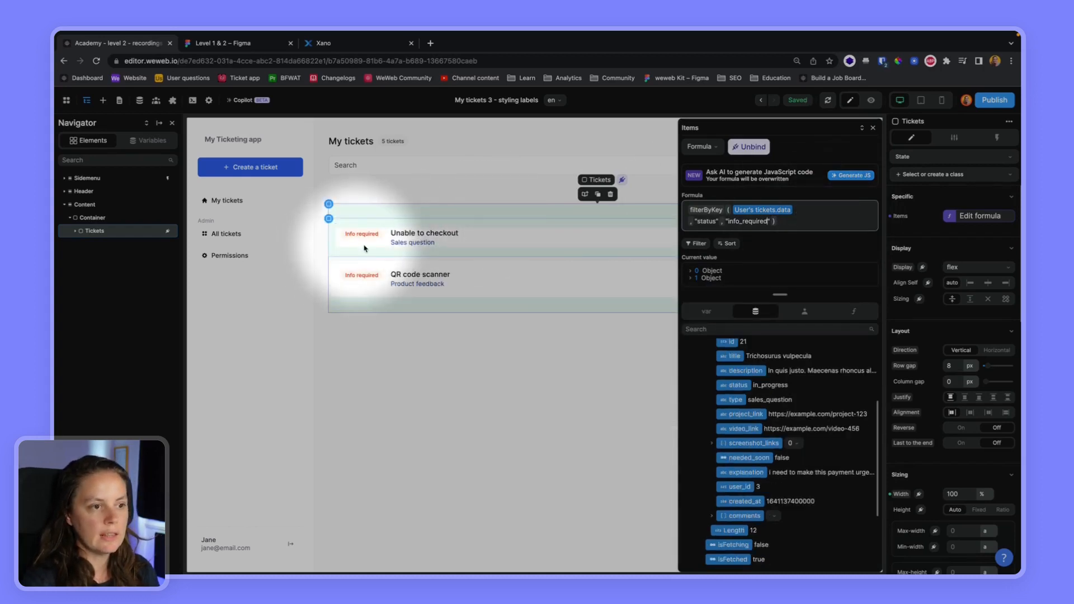
left_click(691, 270)
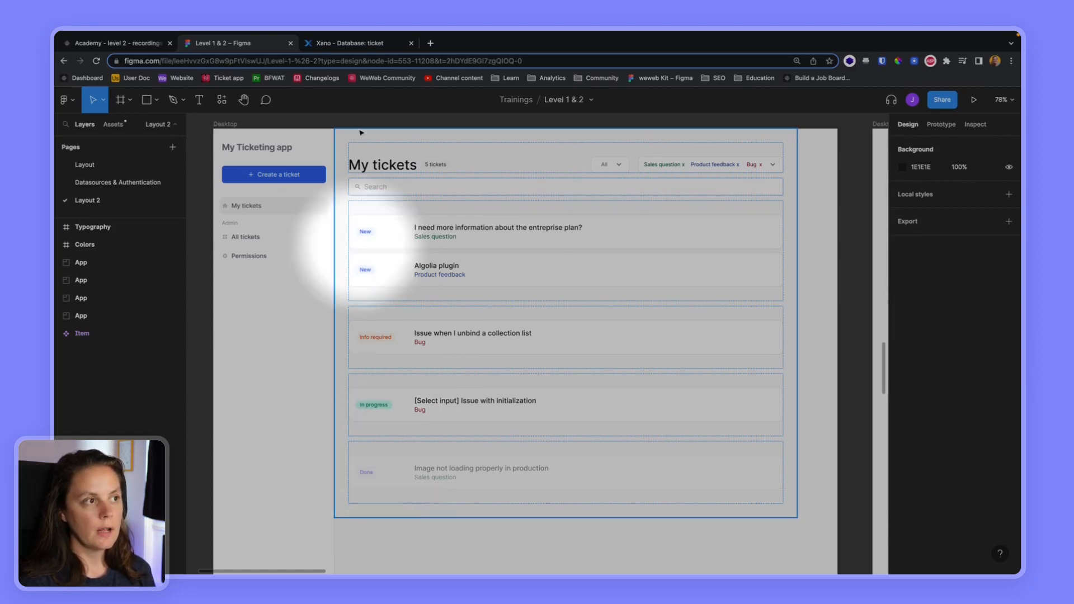
Compare the Xano ticket table and the Figma design before returning to the editor.
left_click(360, 43)
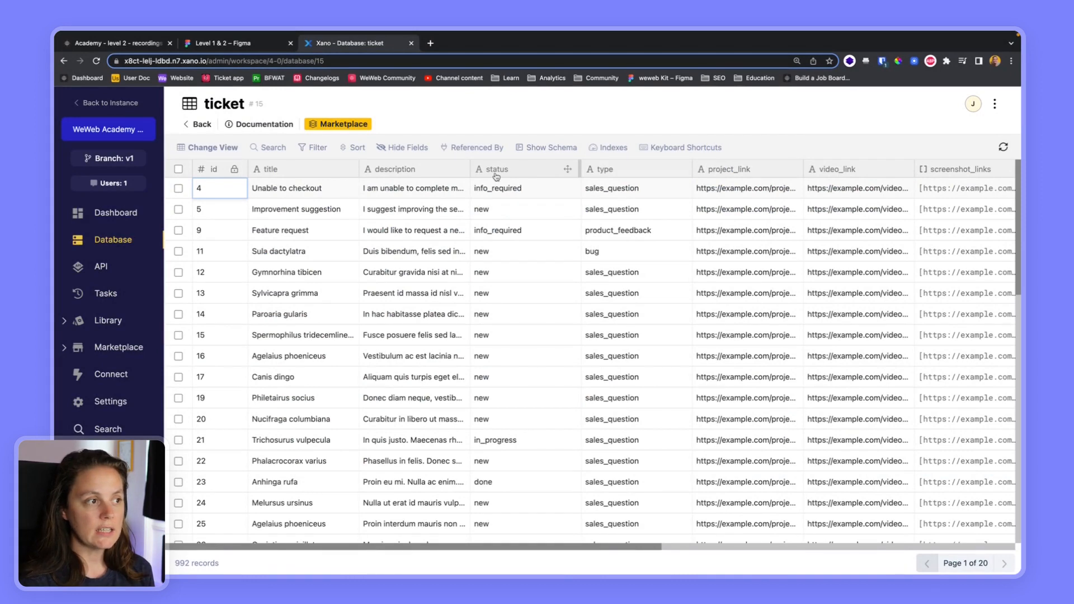
key("ctrl+shift+Tab")
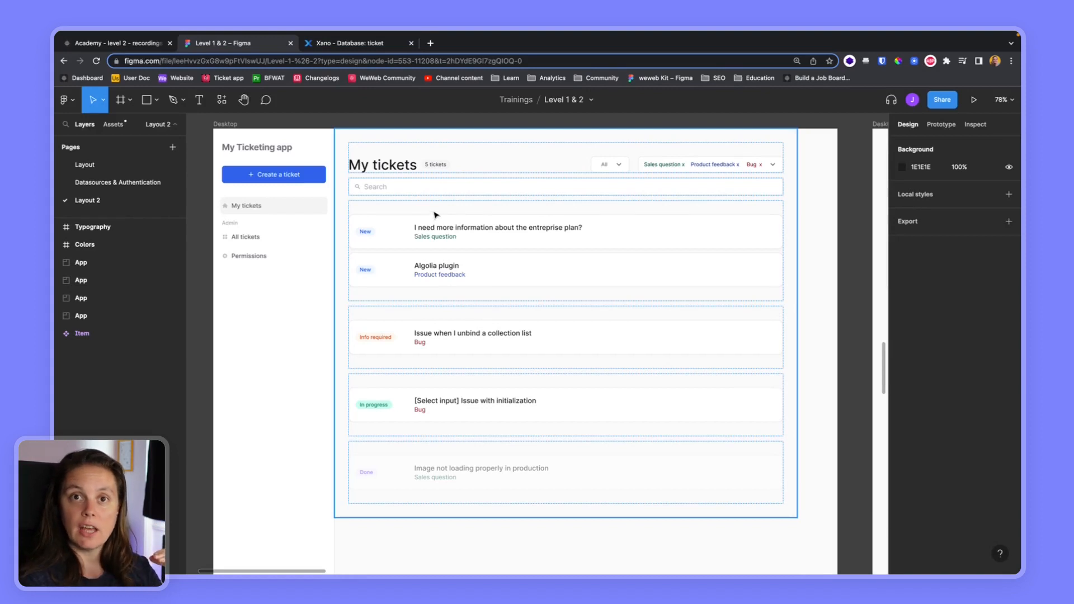
left_click(134, 48)
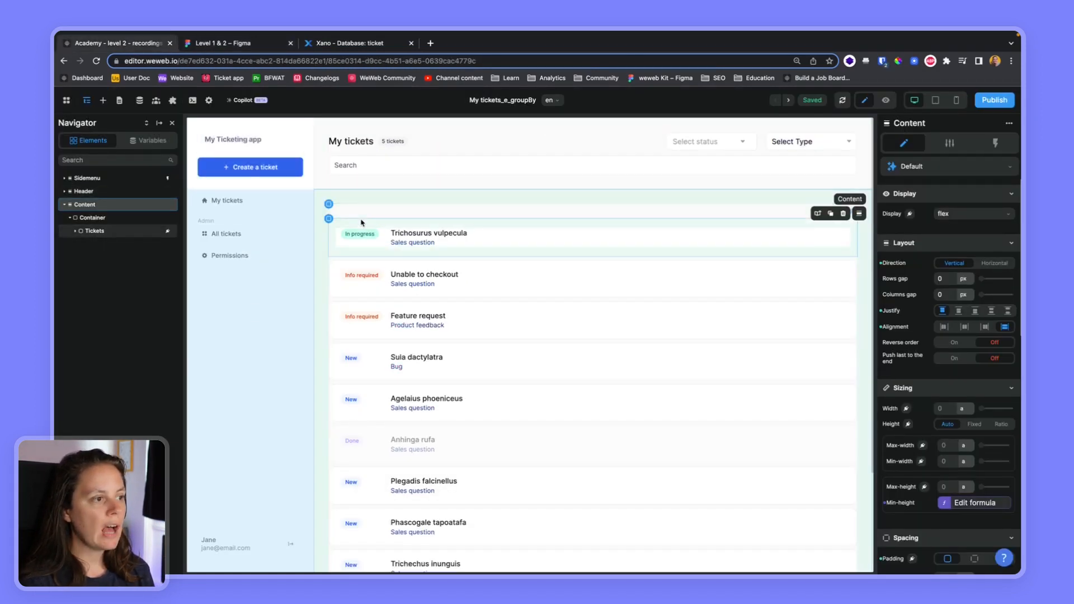
Add a Div element into the Container above the Tickets list.
left_click(117, 232)
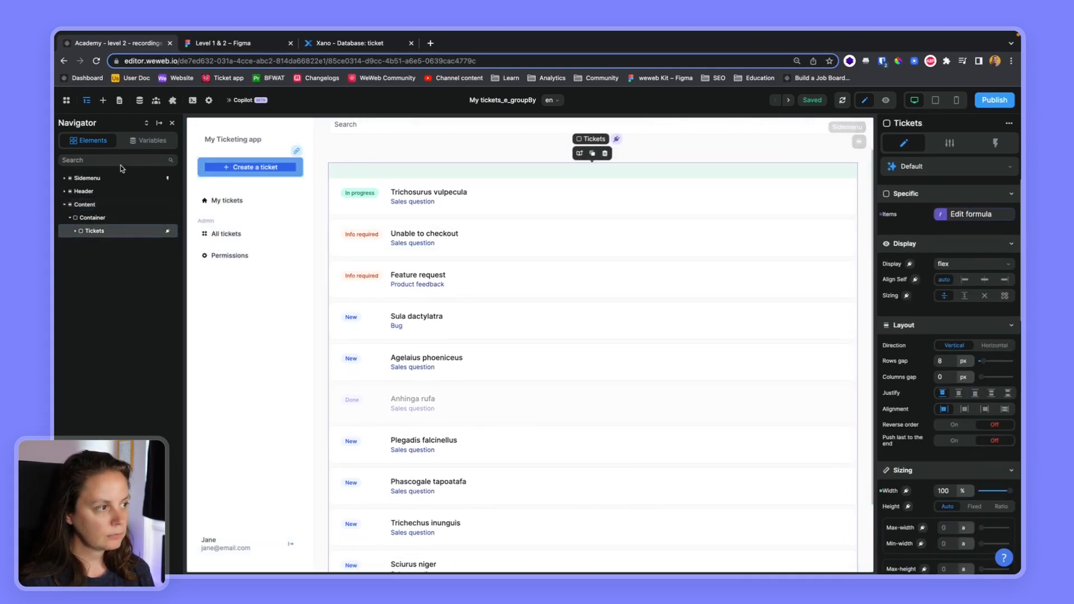
left_click(103, 101)
type("div")
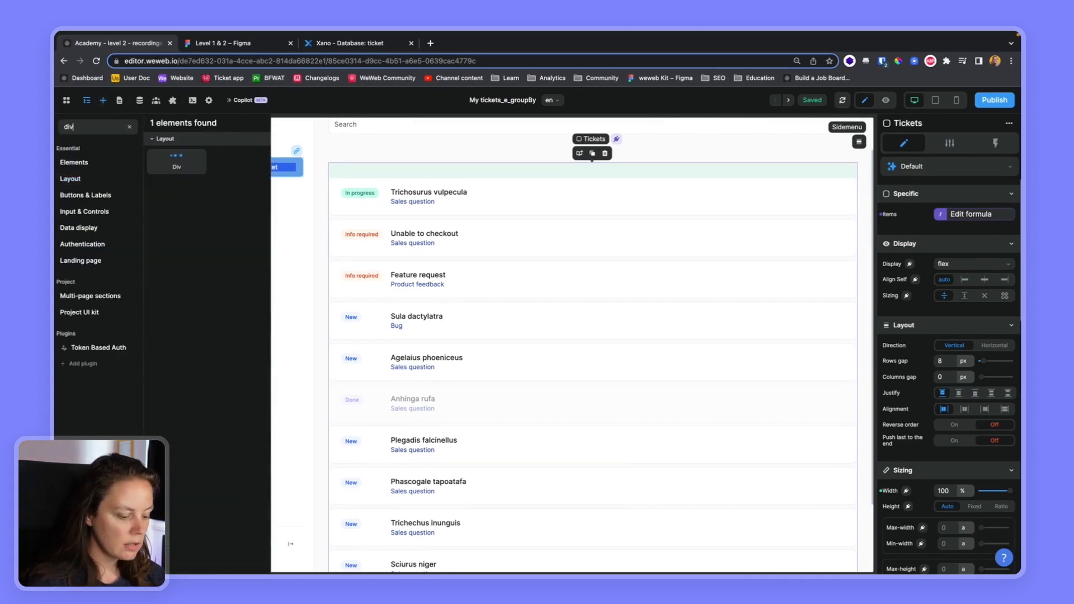
left_click_drag(181, 168, 111, 225)
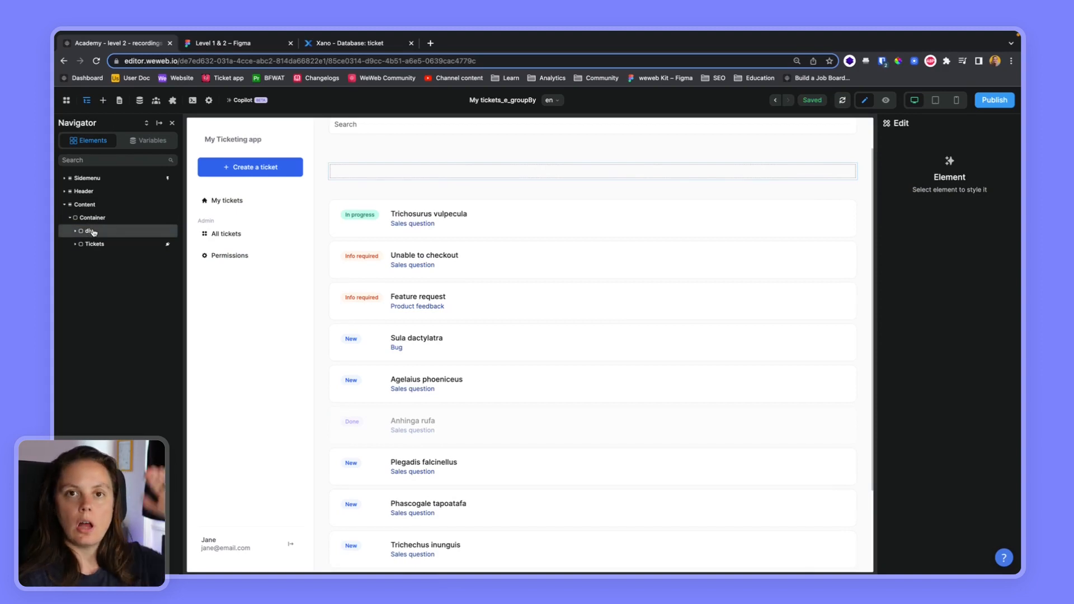
Rename the new Div to Groups.
double_click(91, 232)
type("Groups")
key("Return")
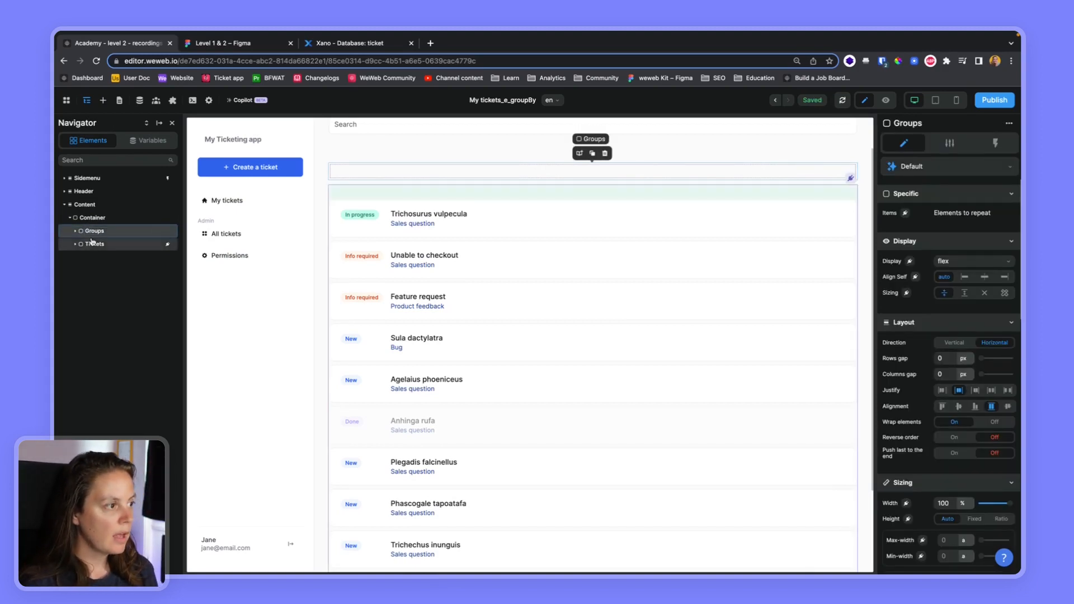
Move the Tickets list inside the Groups element and select Groups.
left_click_drag(92, 243, 103, 244)
left_click(99, 232)
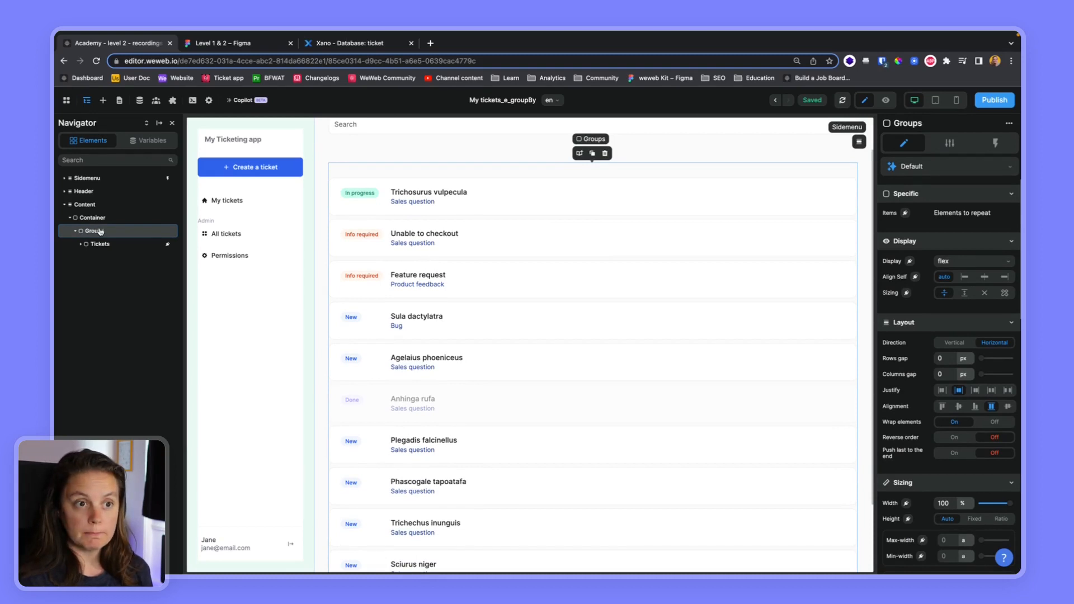
Bind the Groups items to the formula ["new", "done", "in_progress", "info_required"].
left_click(905, 213)
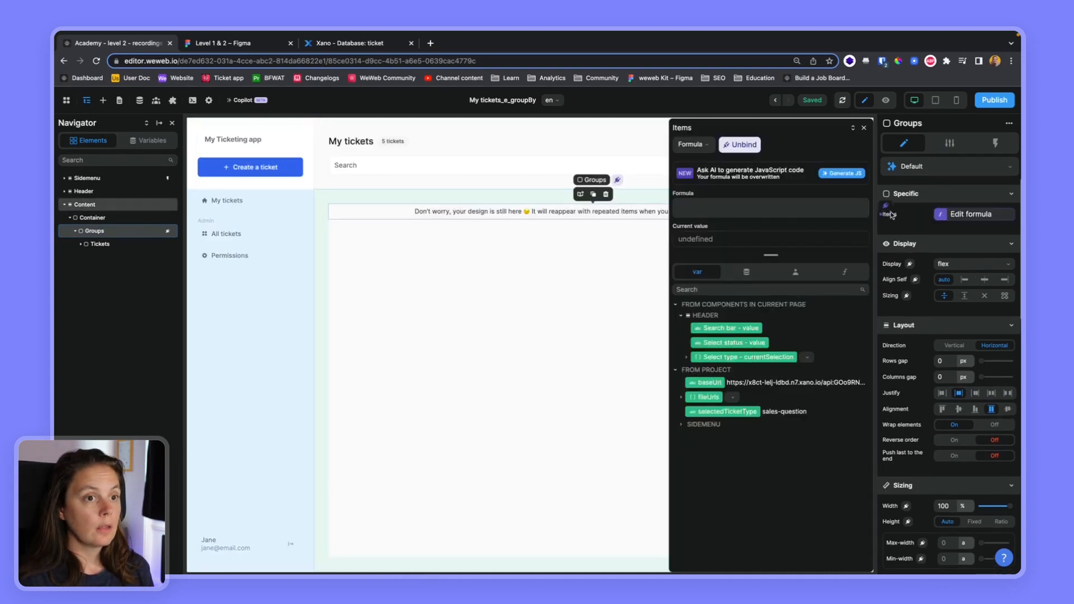
left_click(712, 212)
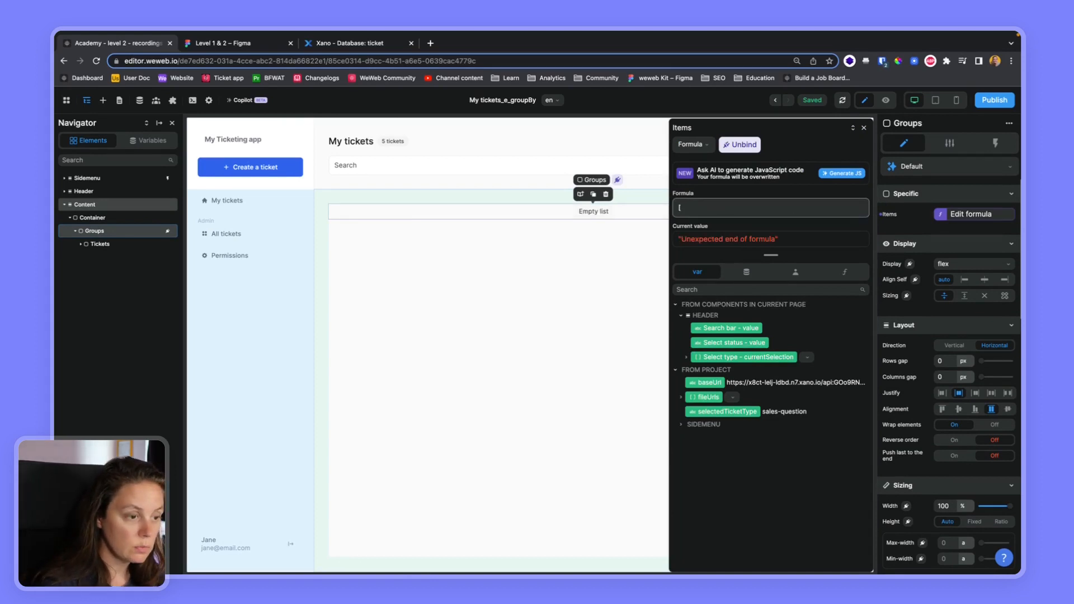
type("[\"new\" , \"done")
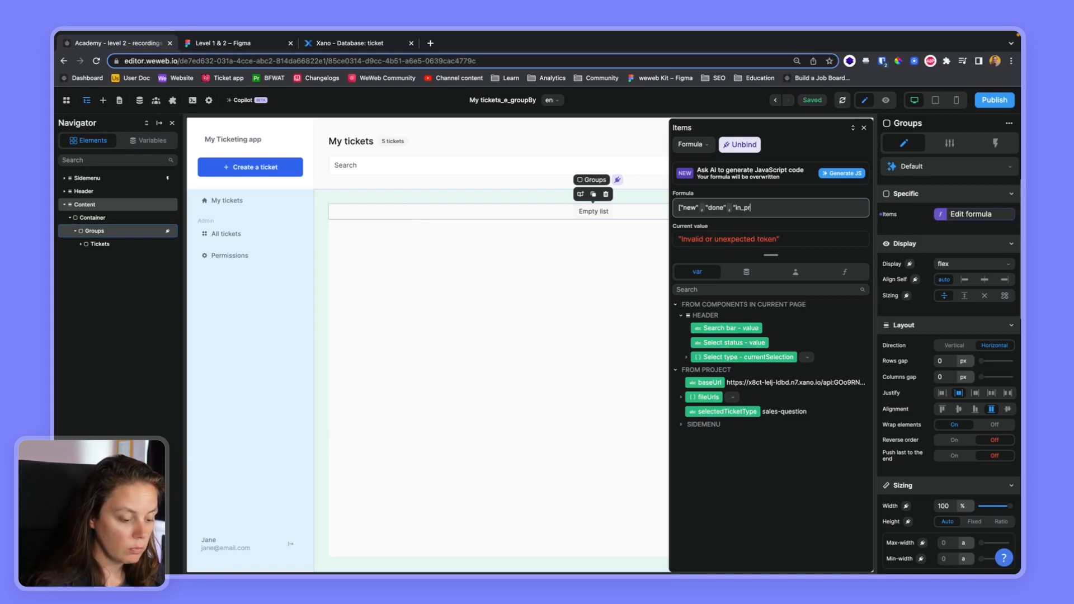
type("\", \"info_required\"")
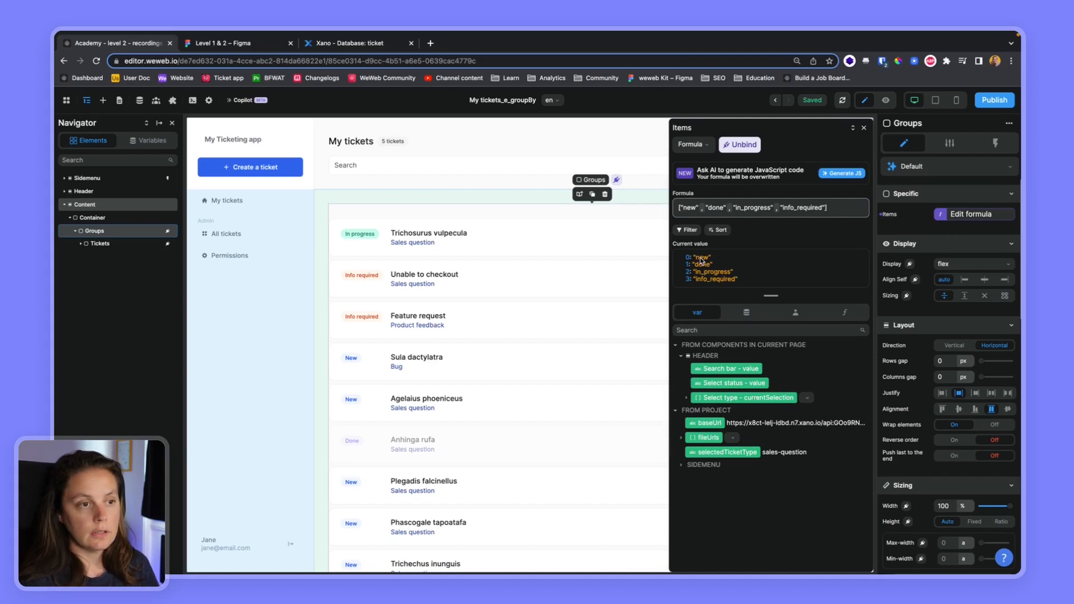
left_click(864, 129)
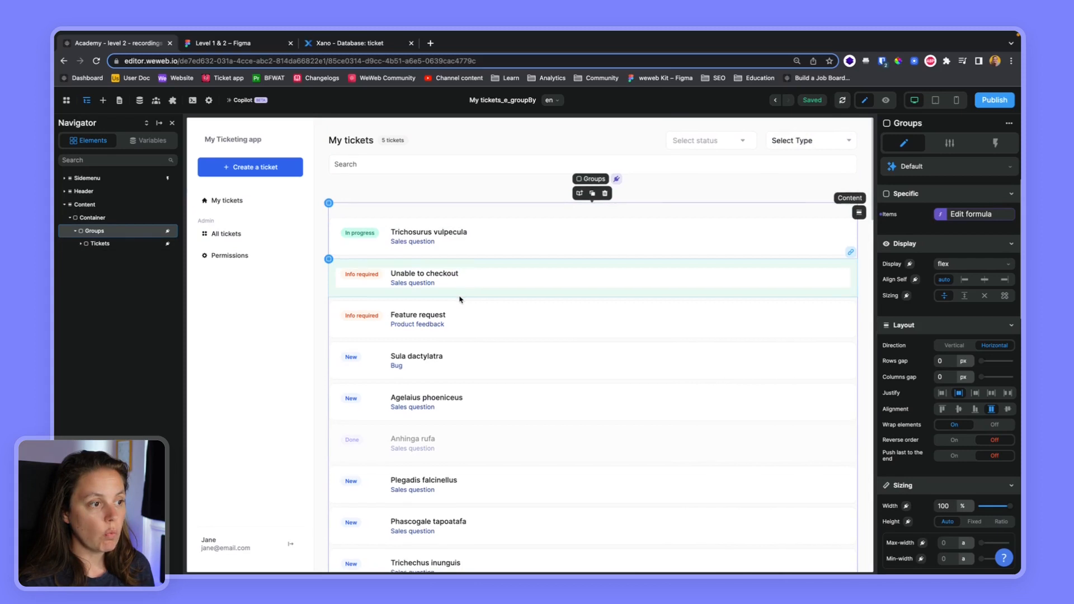
scroll(459, 300, "down", 7)
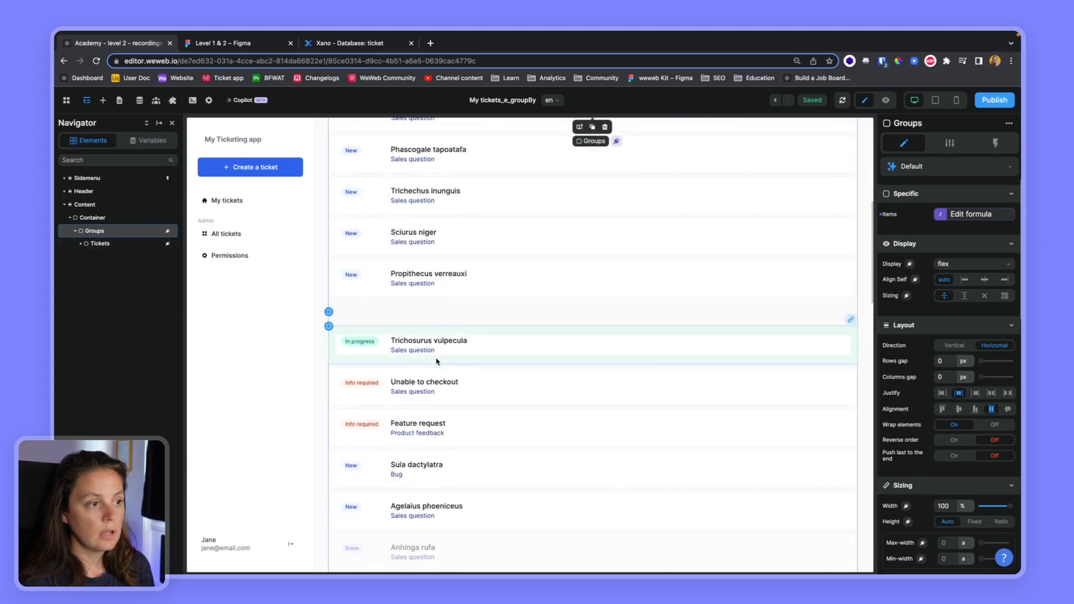
Scroll through the grouped tickets on the canvas and review the Groups items formula.
scroll(437, 361, "down", 5)
scroll(437, 361, "down", 8)
scroll(437, 361, "down", 8)
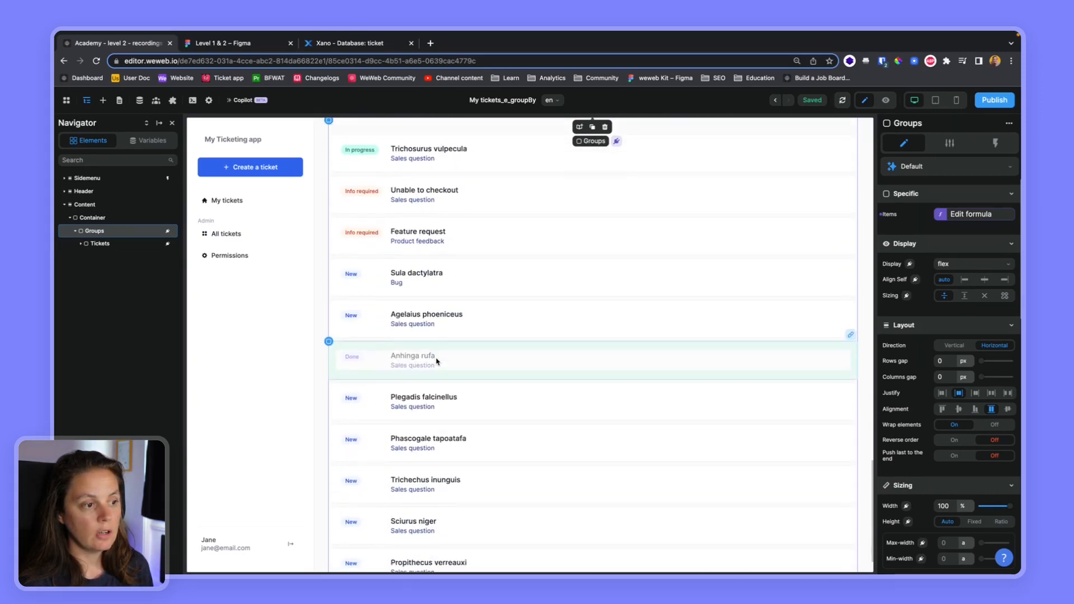
scroll(437, 361, "down", 5)
scroll(437, 362, "up", 20)
left_click(978, 215)
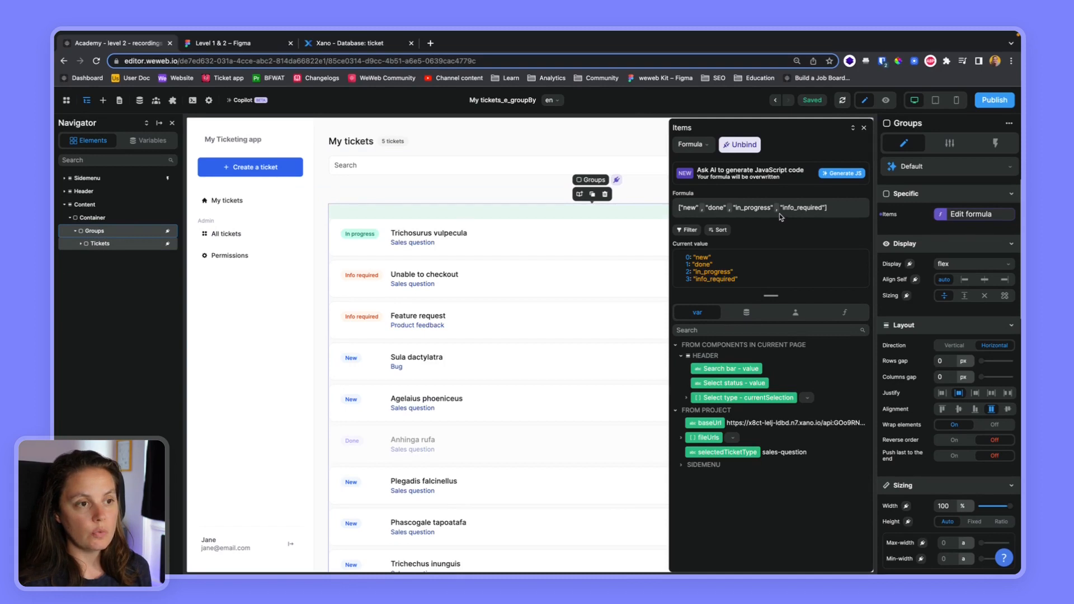
left_click(863, 128)
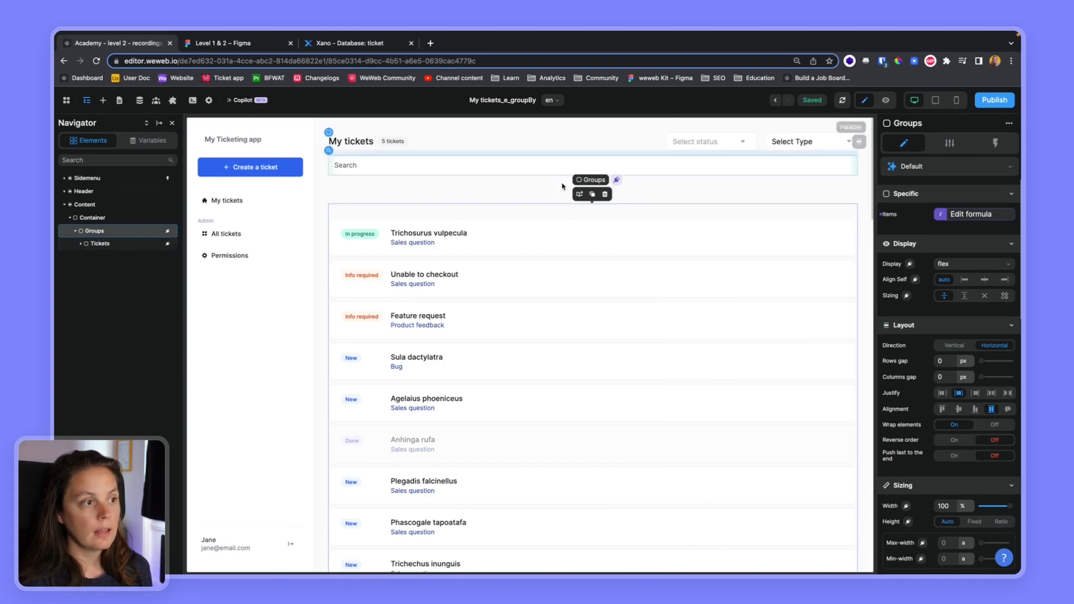
Replace the Tickets list items formula with the filterByKey function.
left_click(145, 243)
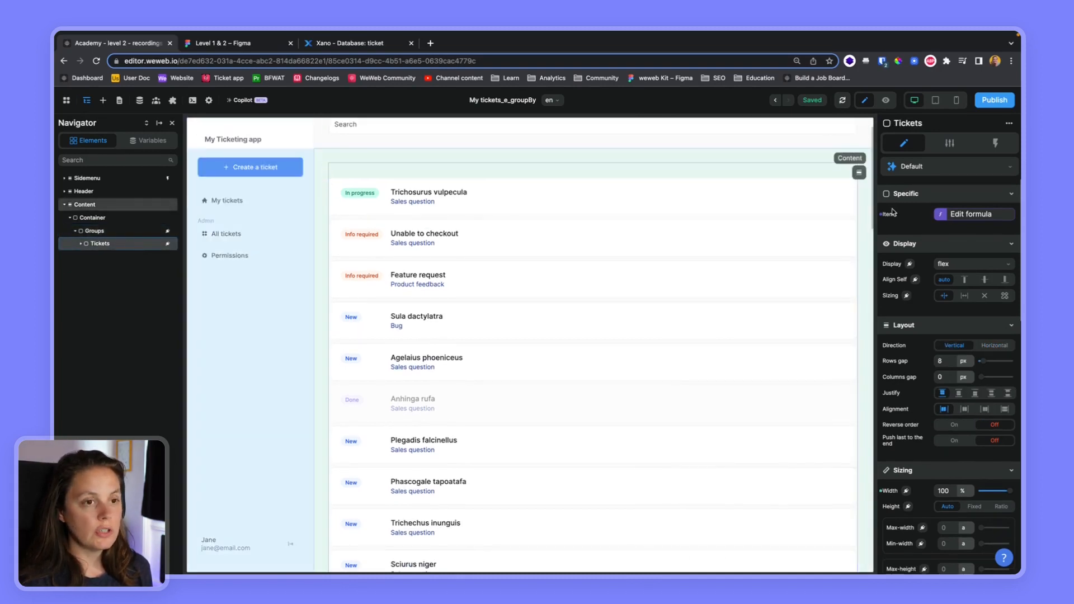
left_click(987, 219)
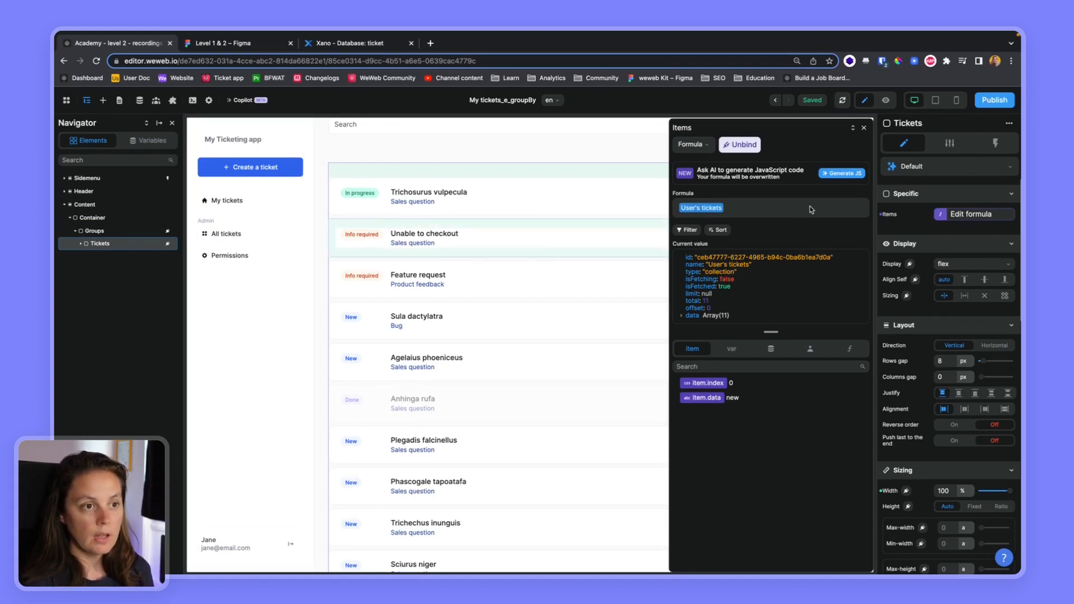
left_click(854, 353)
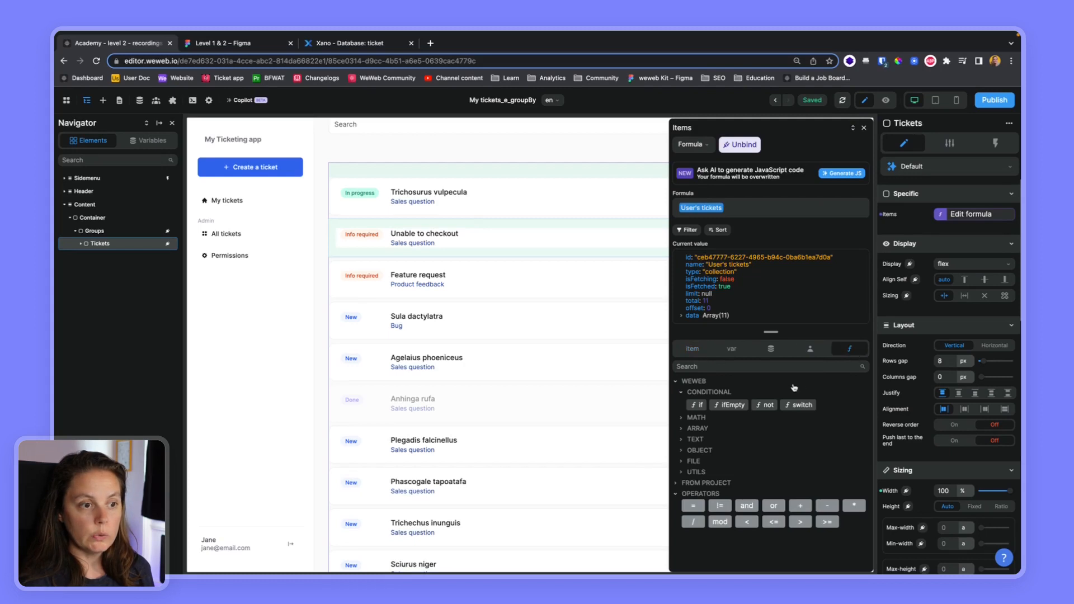
left_click(680, 430)
left_click(765, 457)
left_click(808, 210)
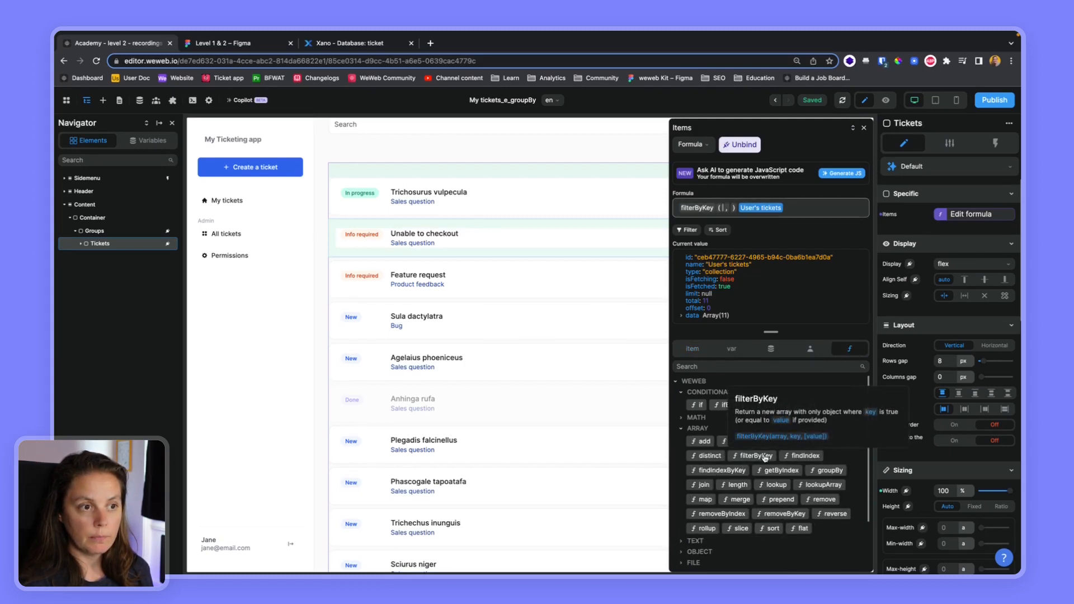
key("BackSpace")
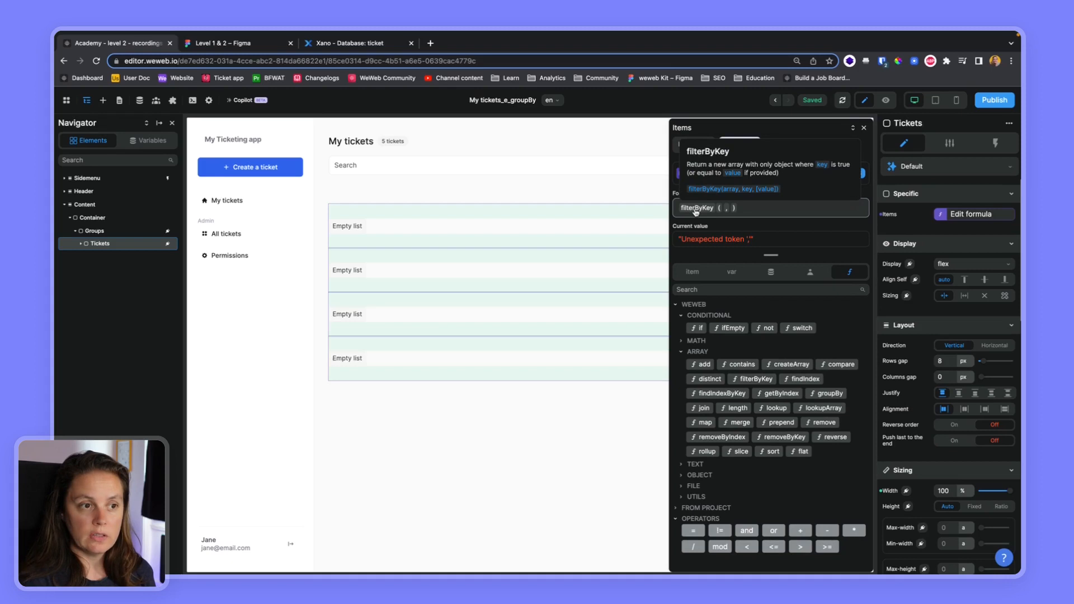
Pass User's tickets.data as the array argument of filterByKey.
left_click(771, 271)
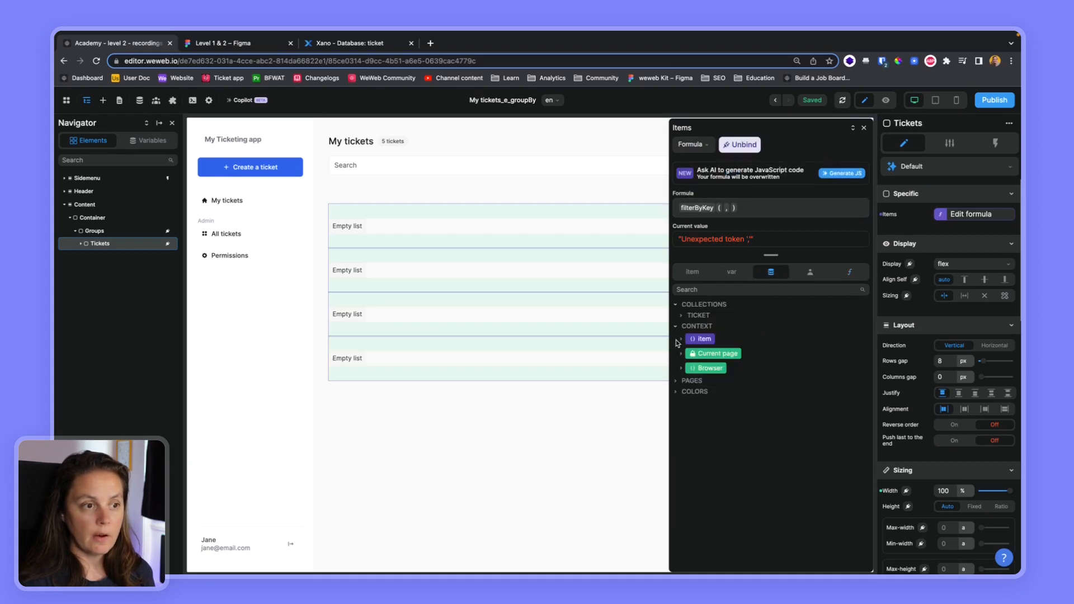
left_click(680, 315)
left_click(686, 329)
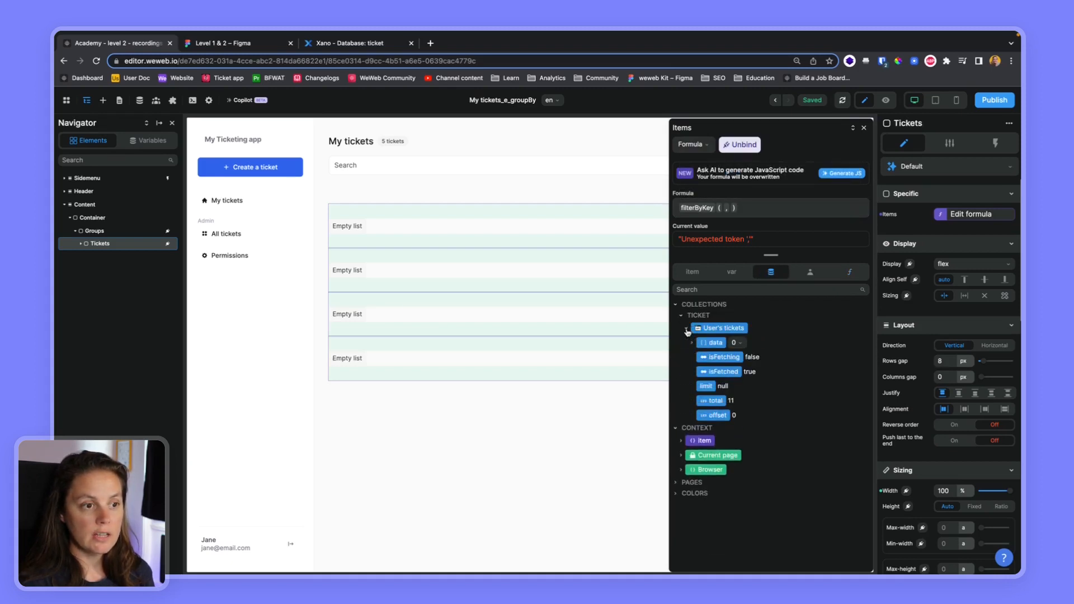
left_click(710, 343)
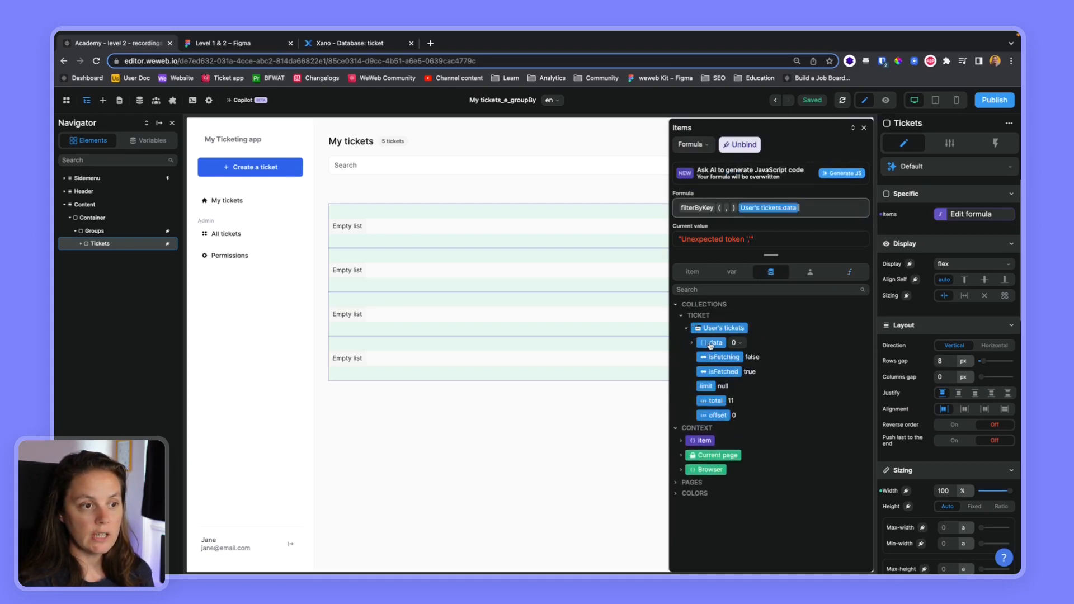
left_click(736, 208)
key("BackSpace")
key("BackSpace")
left_click(802, 209)
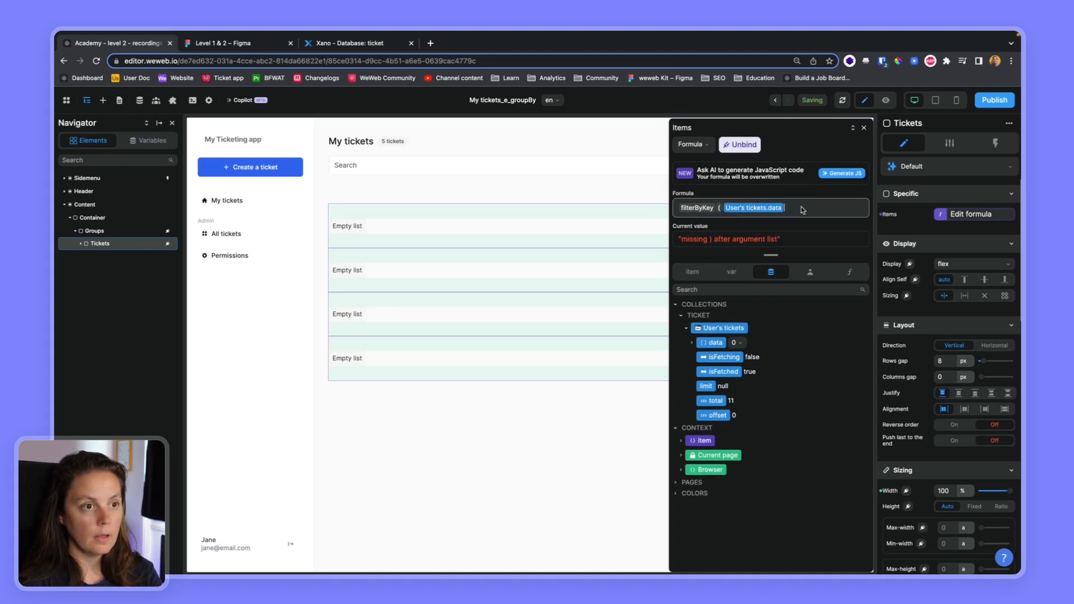
mouse_move(707, 211)
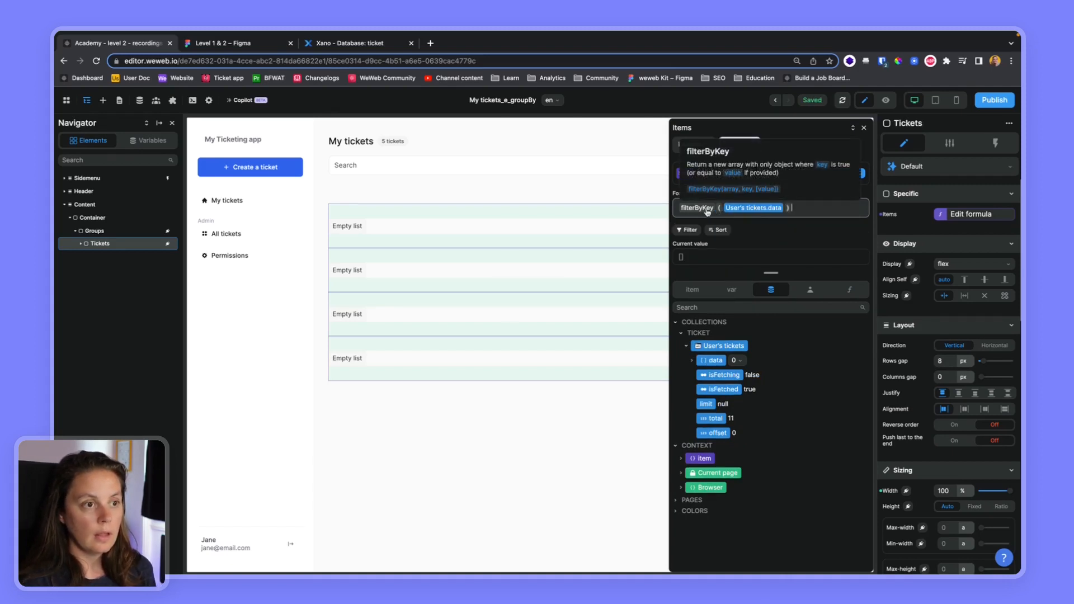
Add "status" as the key and item.data as the value argument of filterByKey.
left_click(693, 362)
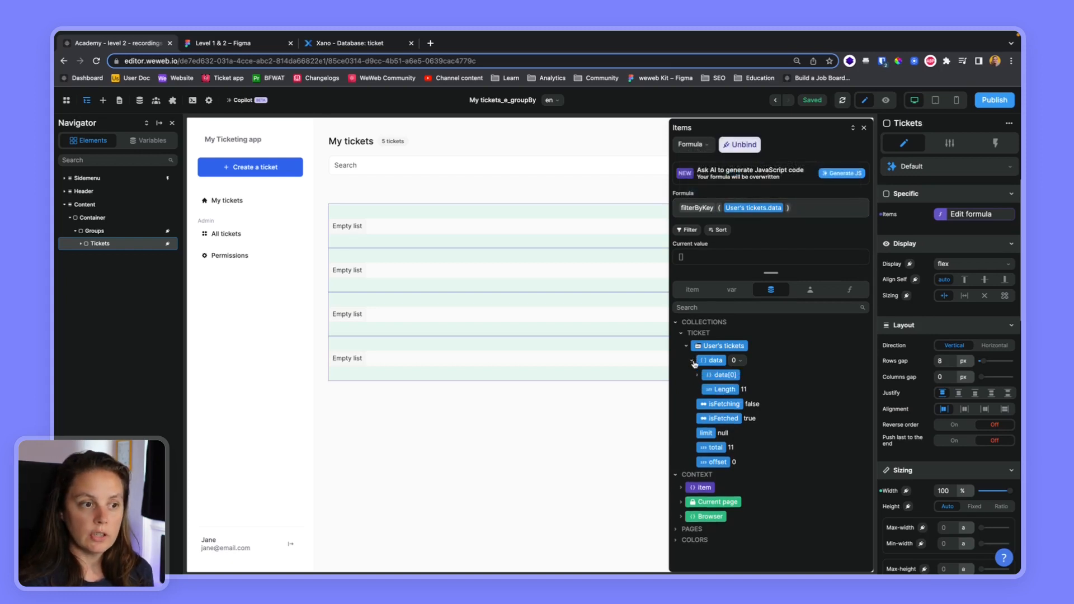
left_click(697, 375)
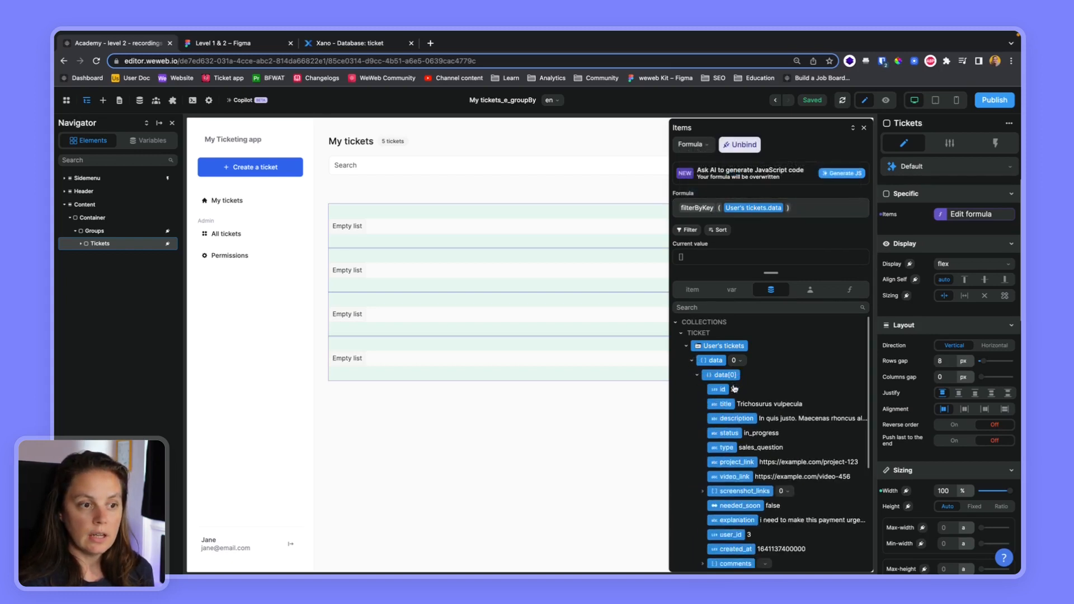
left_click(786, 211)
type(", \"stat")
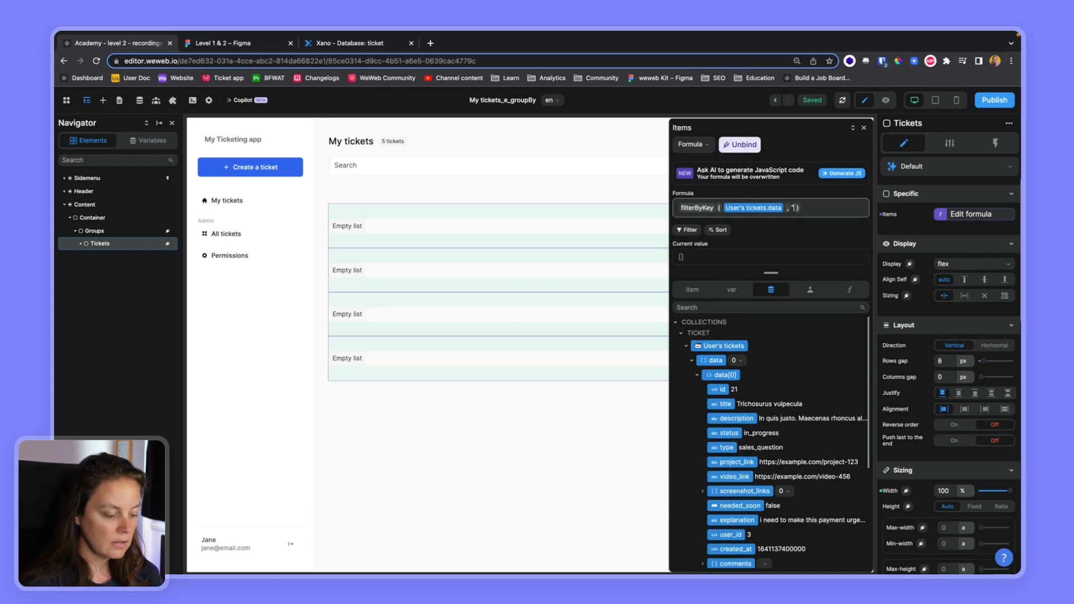
type("us\",")
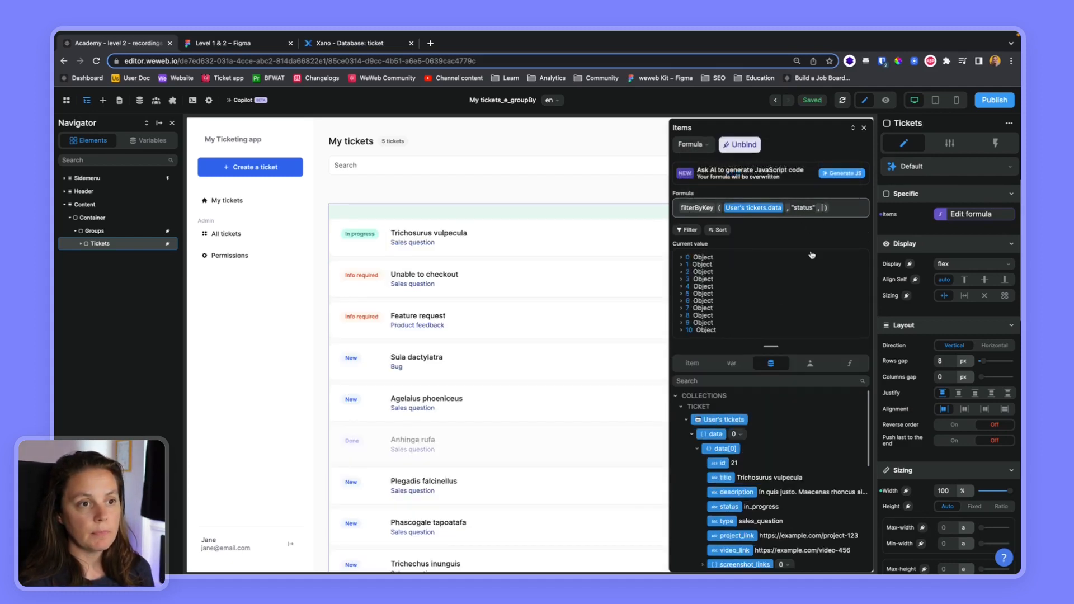
left_click(691, 362)
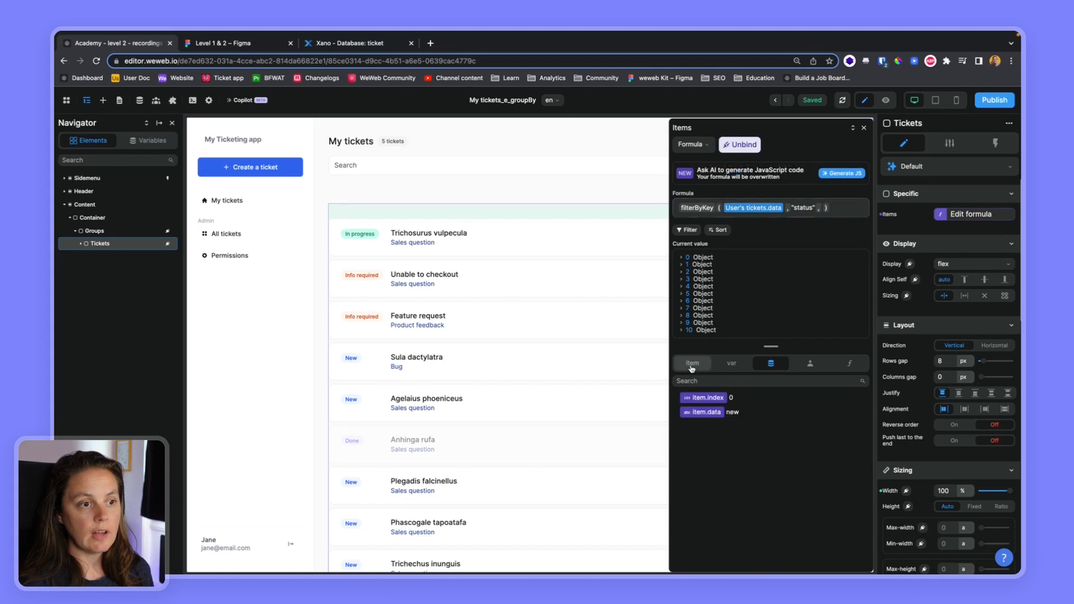
left_click(711, 414)
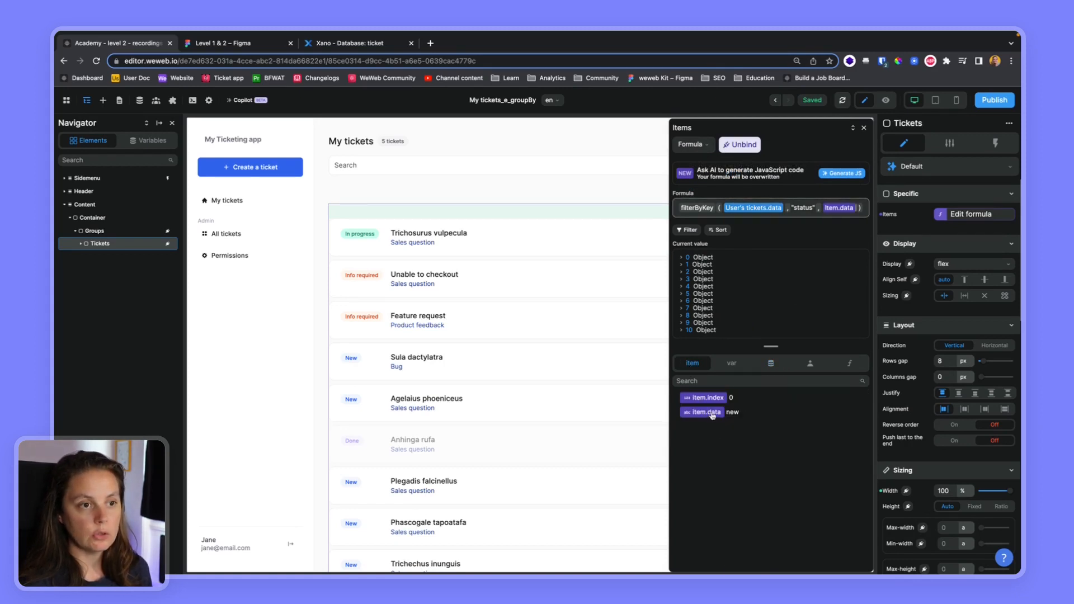
left_click(865, 128)
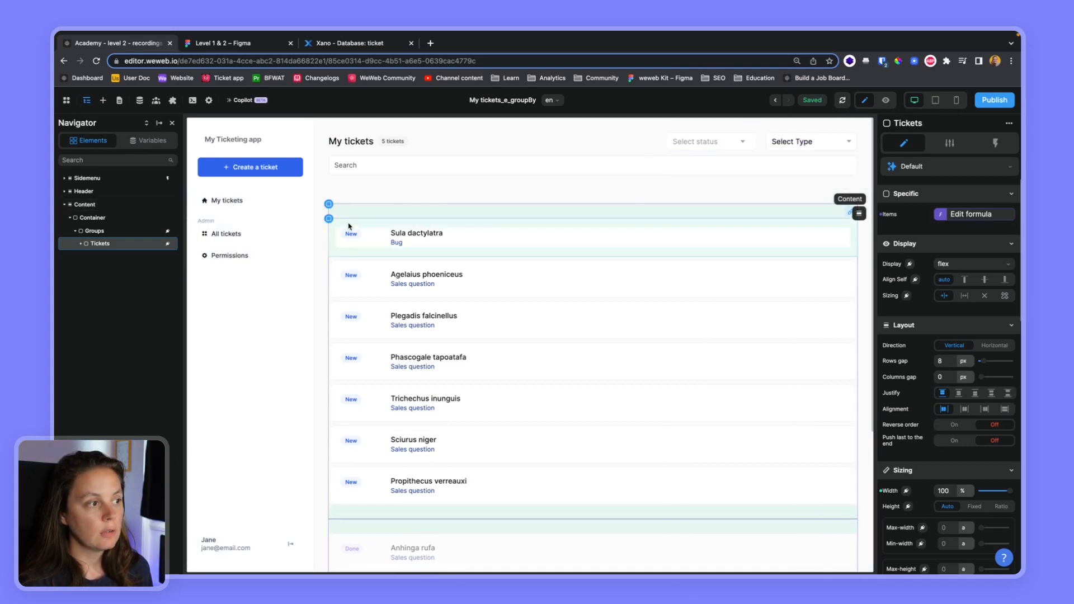
Compare the tickets grouped by status on the canvas with the Figma design.
scroll(403, 336, "down", 2)
scroll(408, 353, "up", 2)
scroll(405, 455, "down", 1)
scroll(395, 472, "down", 1)
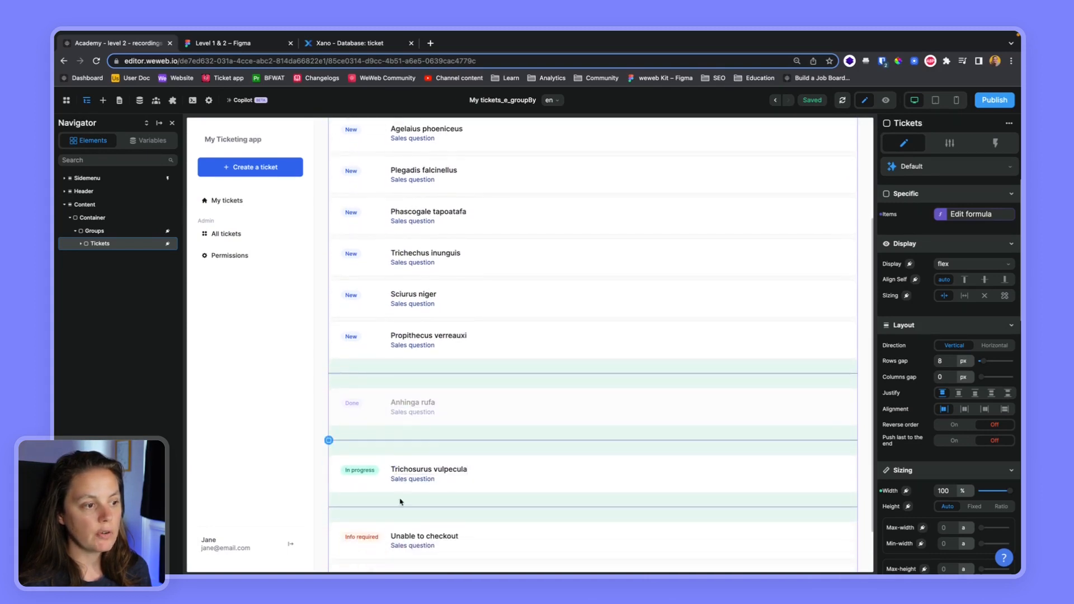
scroll(400, 502, "down", 1)
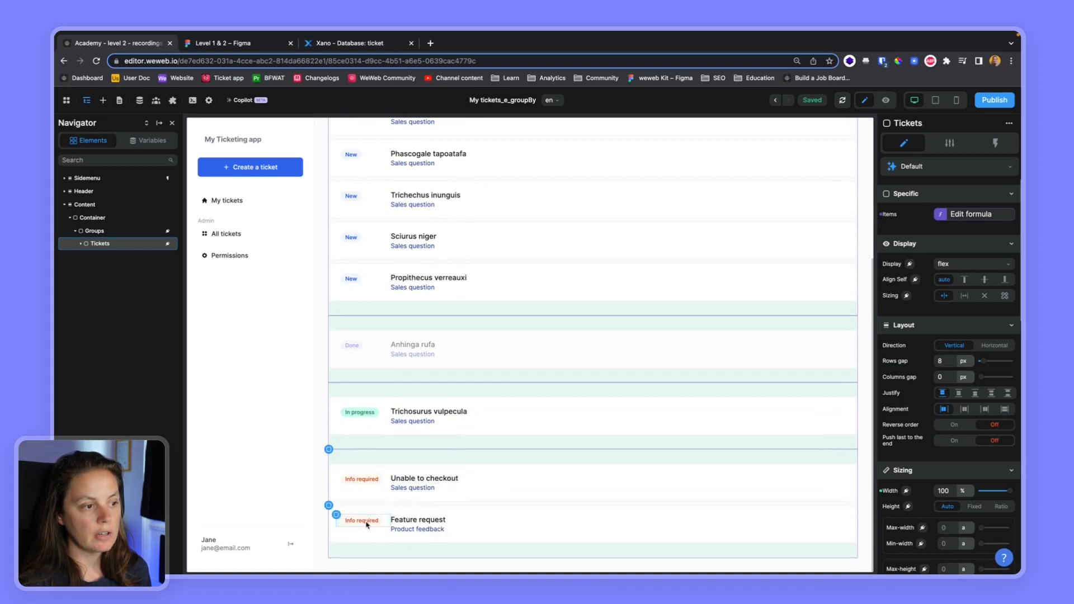
scroll(358, 530, "up", 3)
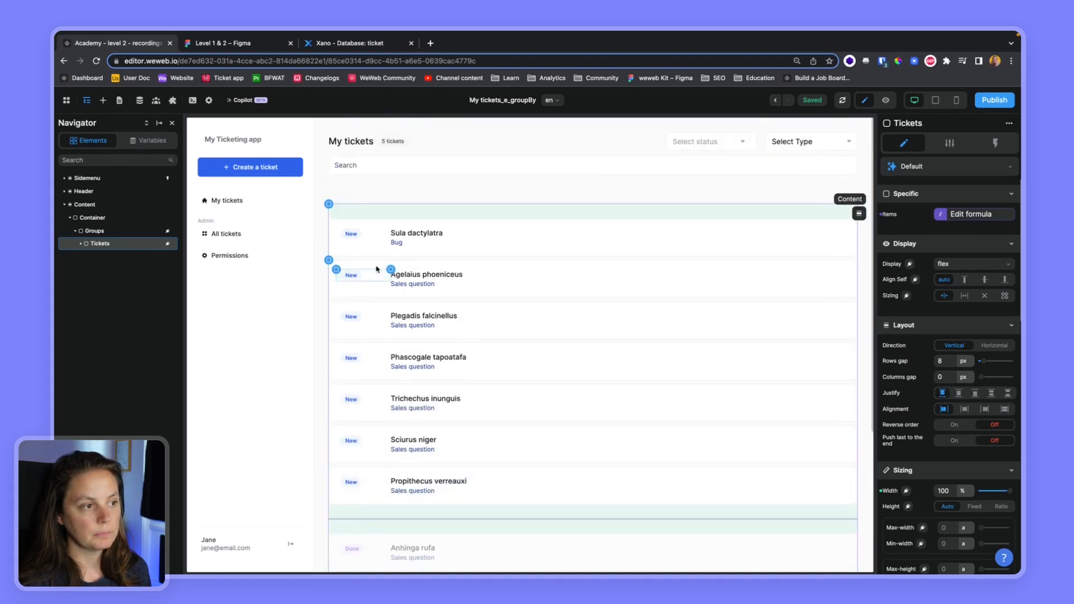
left_click(263, 45)
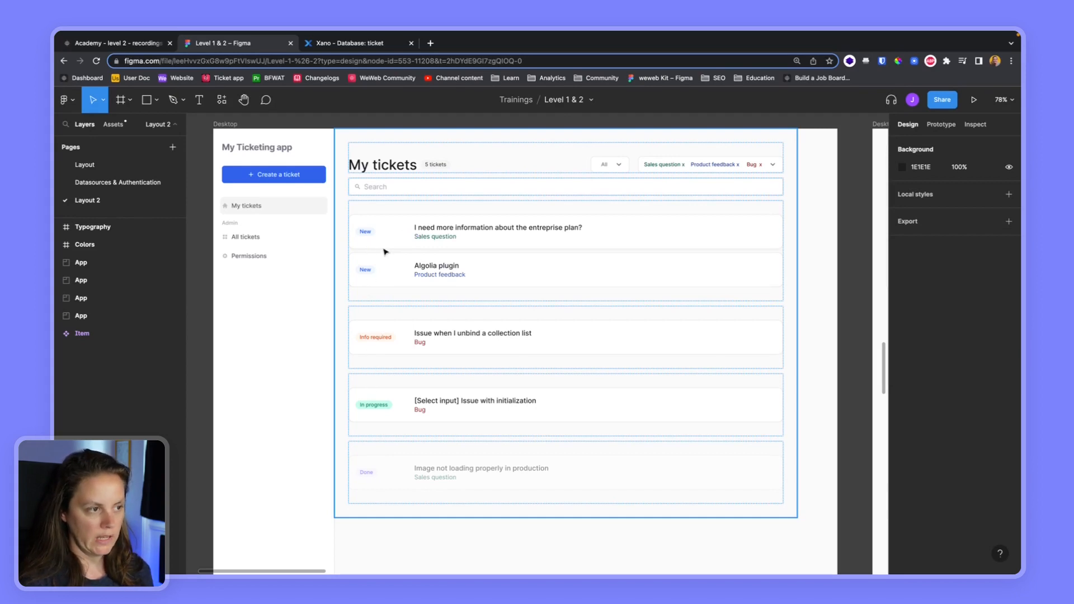
left_click(148, 49)
Move "done" to the end of the Groups items array.
left_click(94, 231)
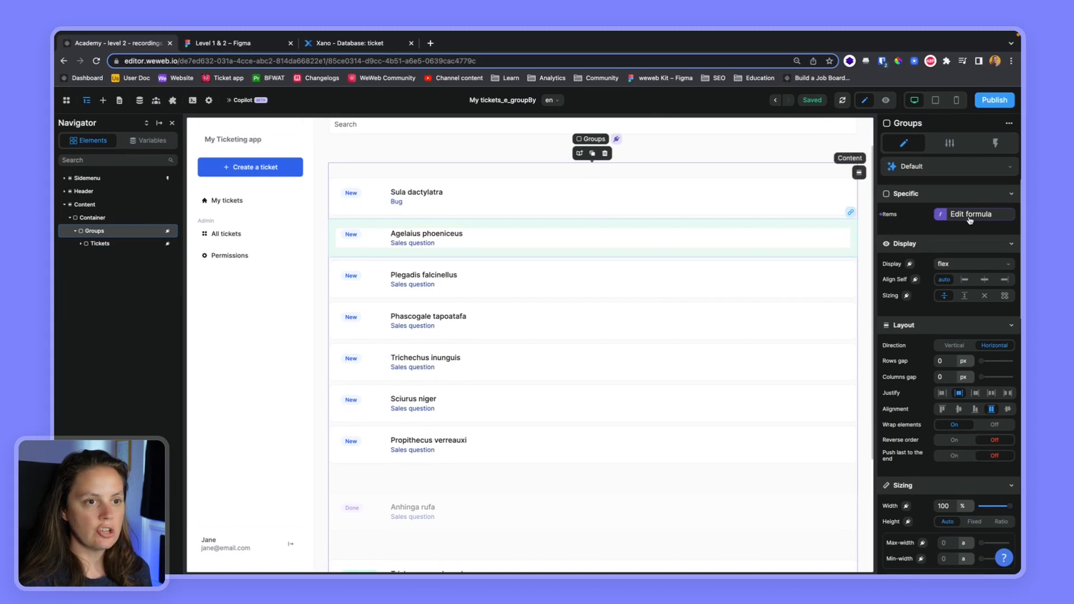
left_click(969, 218)
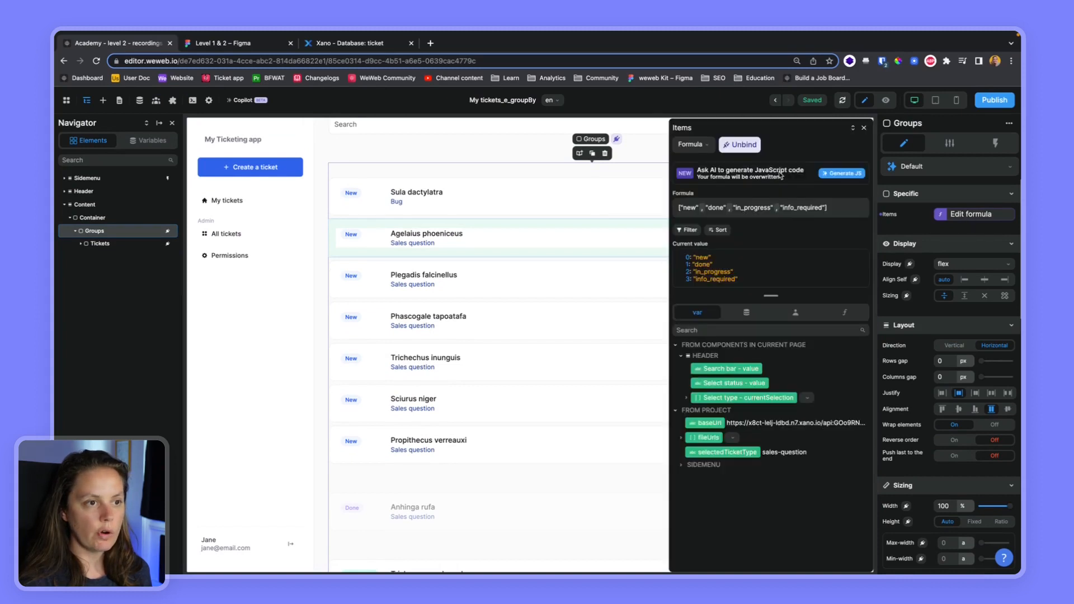
left_click(725, 213)
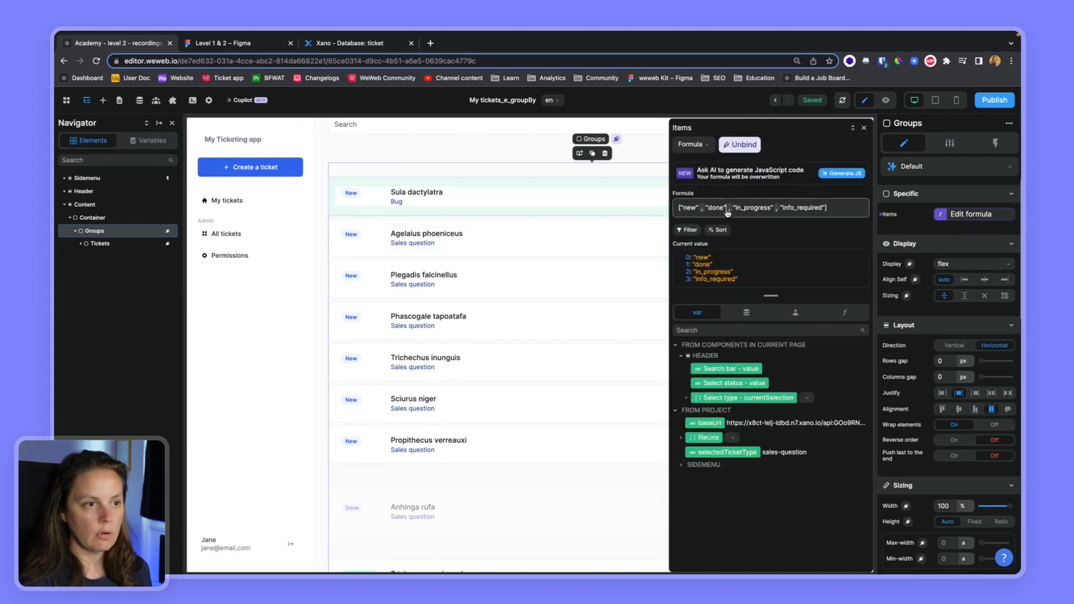
key("BackSpace")
key("BackSpace")
key("BackSpace")
key("BackSpace")
key("BackSpace")
key("BackSpace")
key("BackSpace")
key("BackSpace")
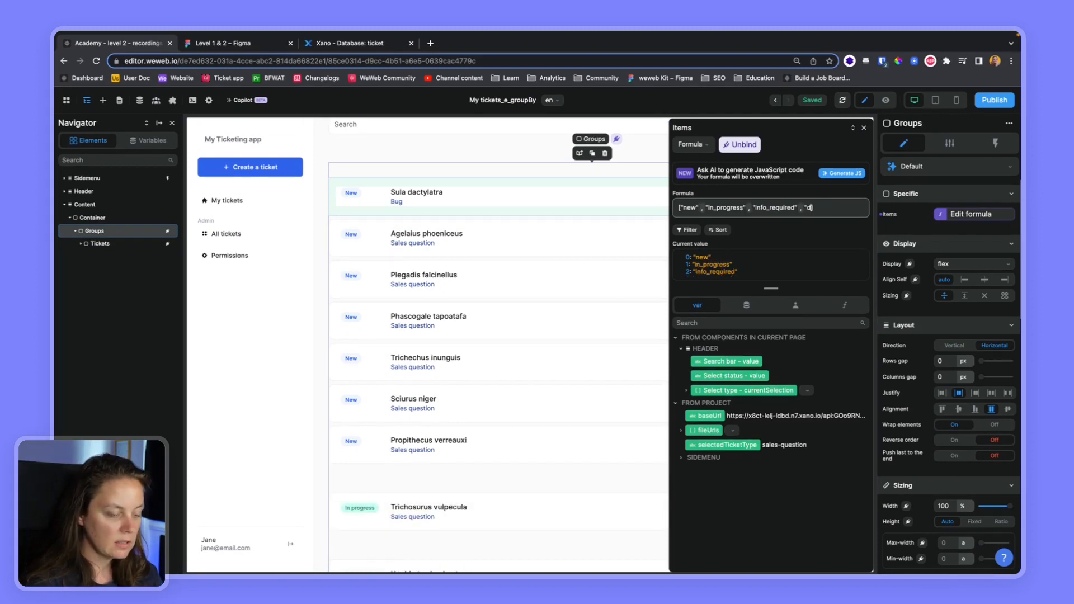
Insert "info_required" right after "new" in the Groups items array, checking the order in Figma.
left_click(235, 43)
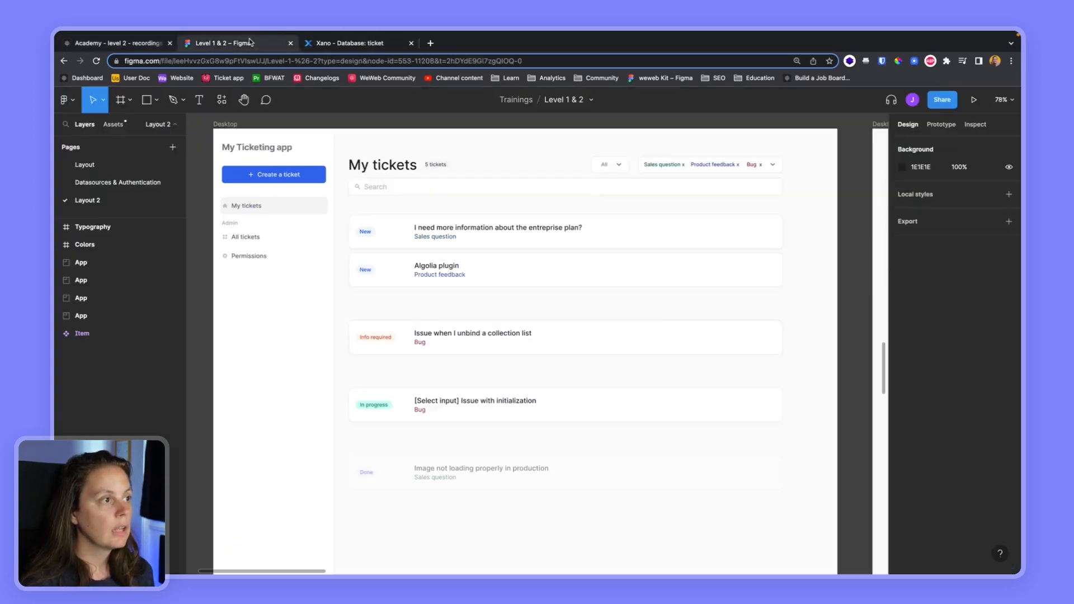
left_click(151, 44)
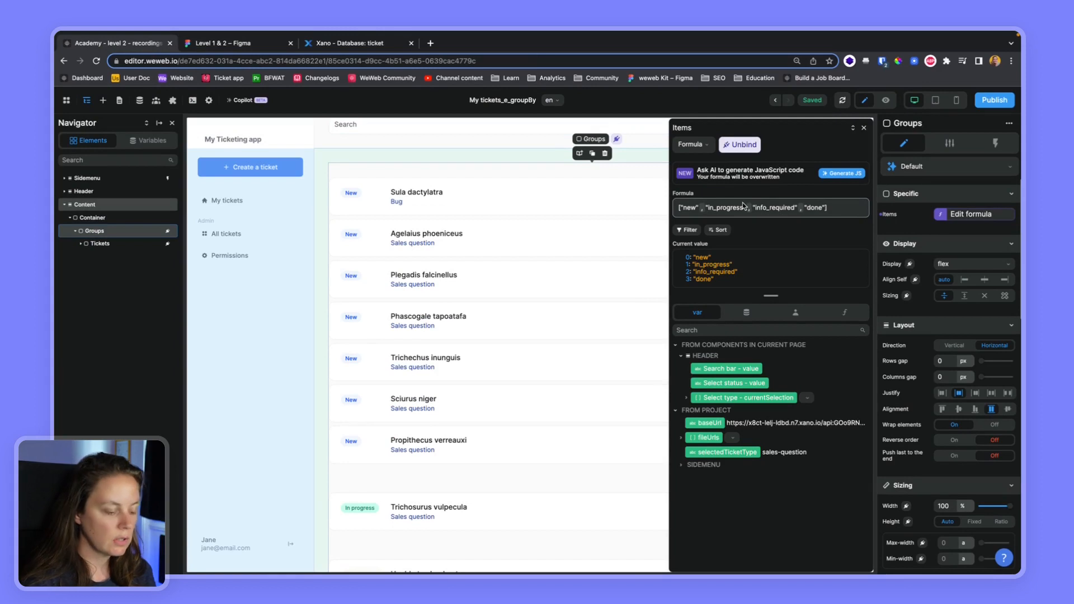
left_click(708, 206)
type("info\"_required\" ,")
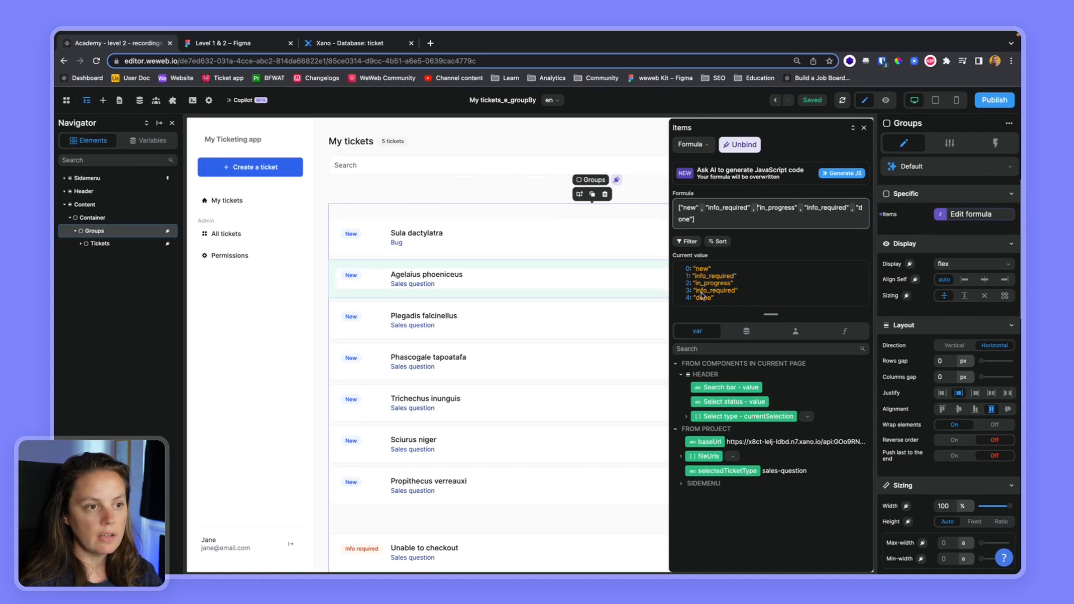
Delete the duplicate "info_required" entry from the Groups items array and close the formula editor.
left_click_drag(849, 208, 803, 211)
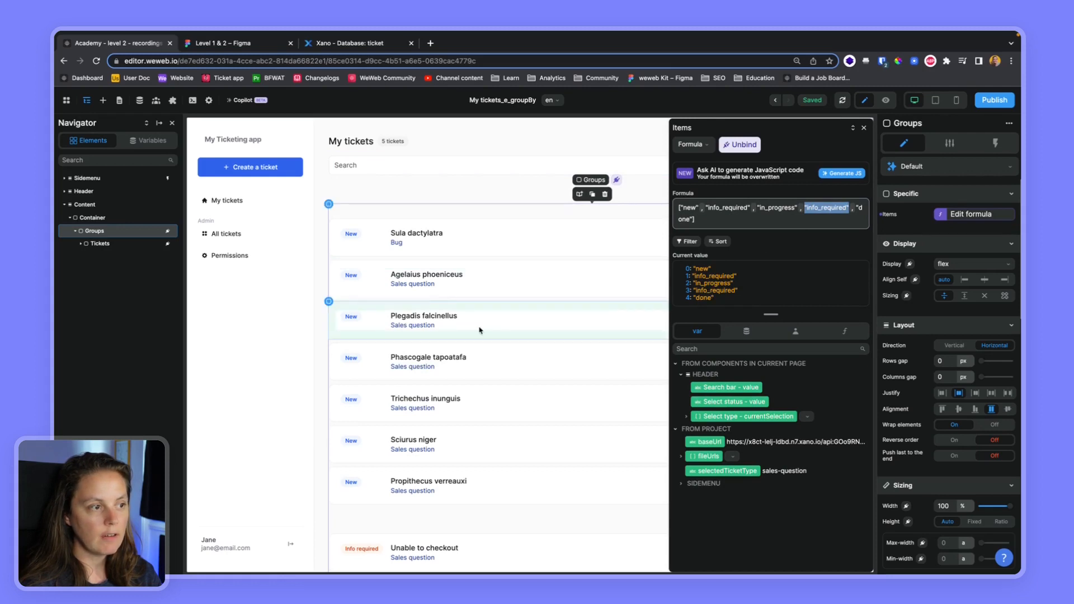
scroll(382, 426, "down", 5)
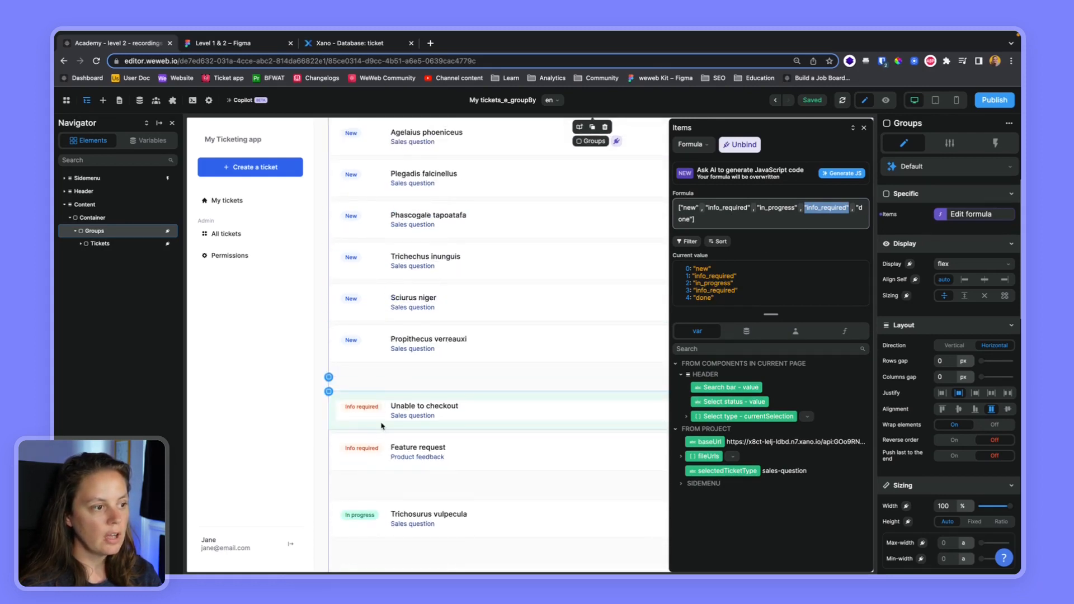
scroll(382, 426, "down", 5)
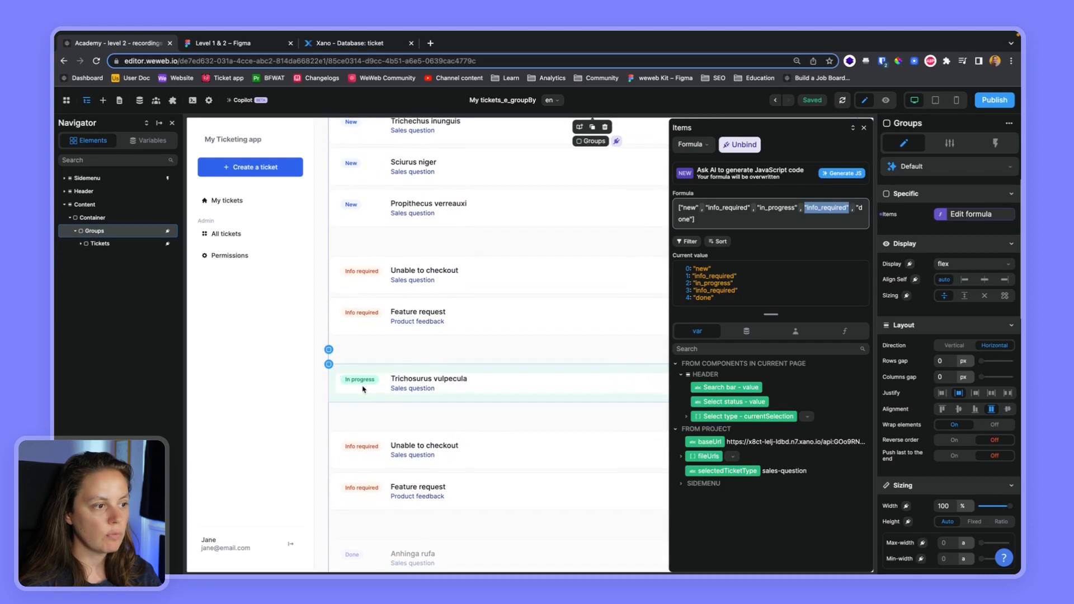
scroll(363, 389, "down", 1)
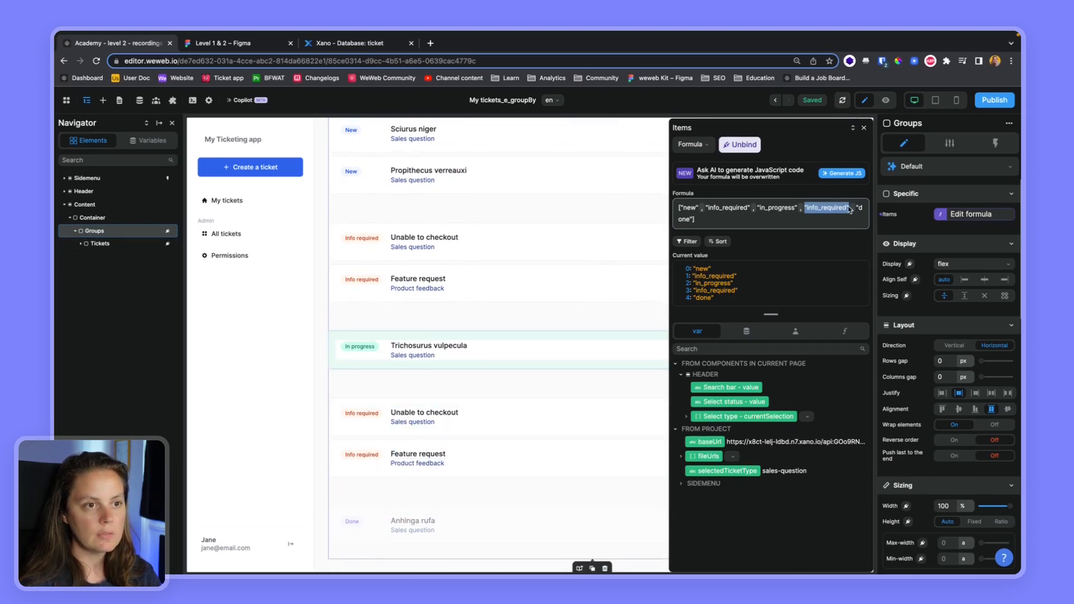
key("BackSpace")
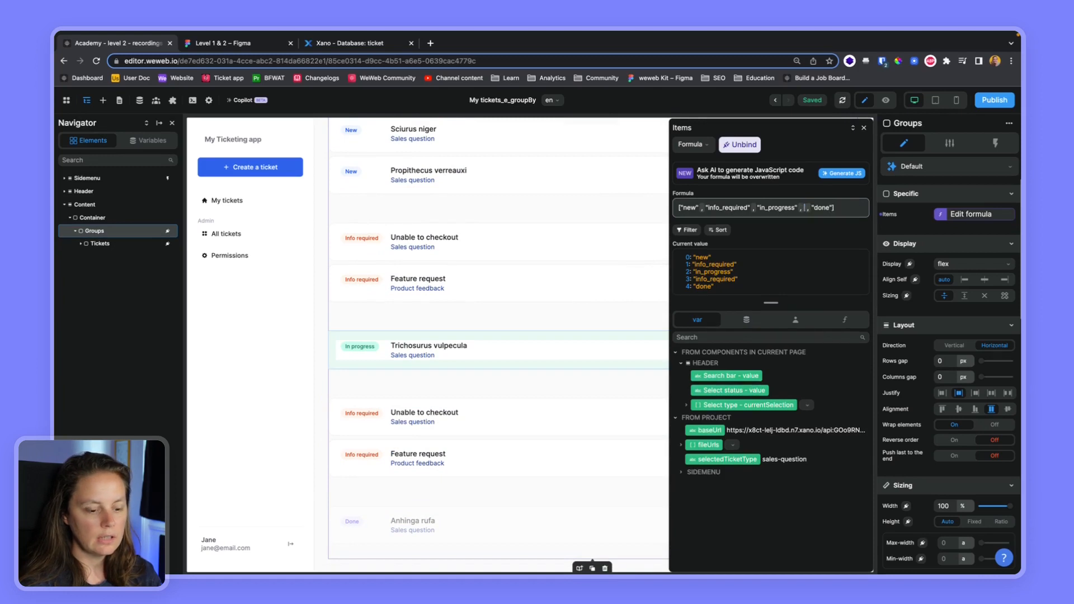
key("BackSpace")
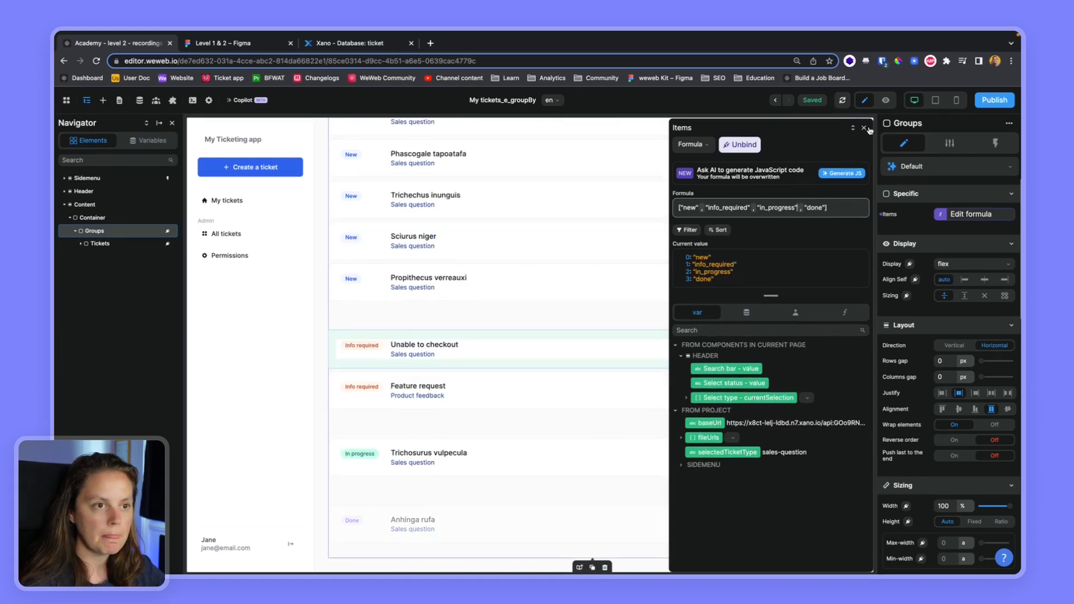
left_click(864, 127)
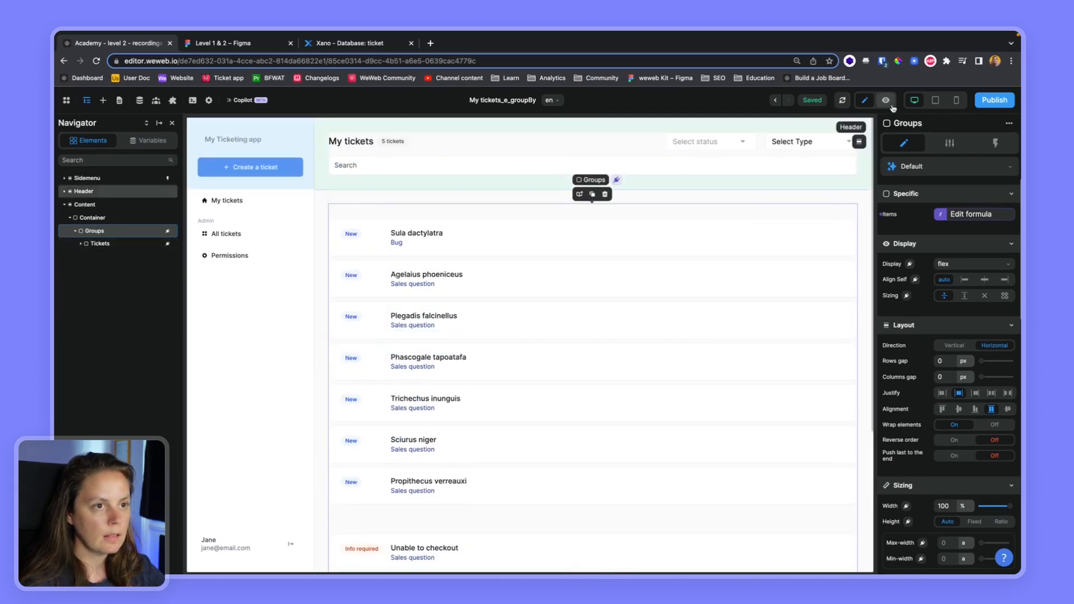
Preview the page to review the tickets grouped by status, then return to editing.
left_click(886, 101)
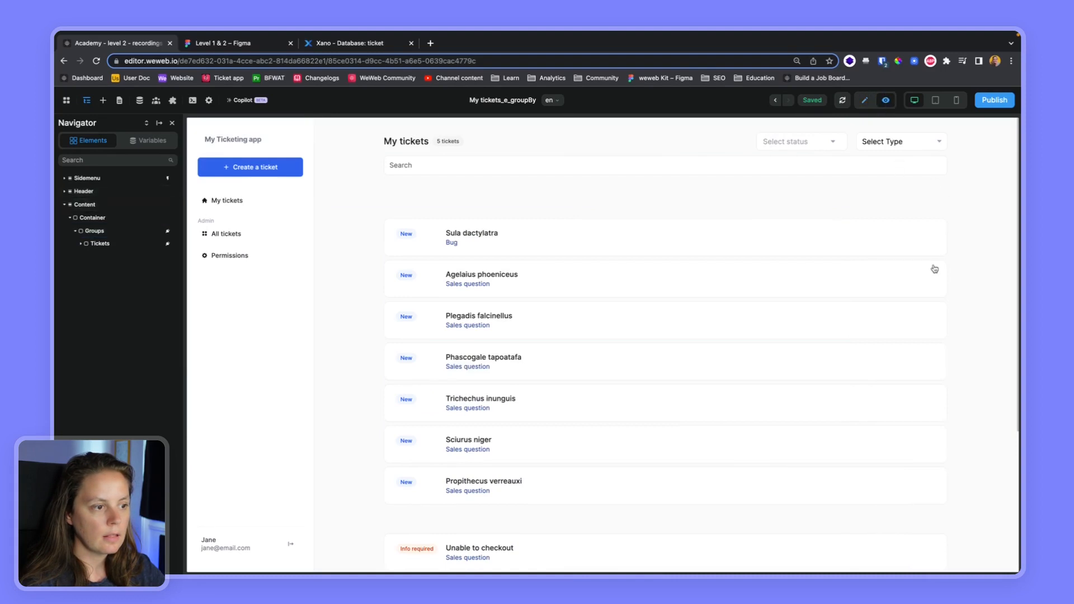
scroll(368, 272, "down", 3)
scroll(368, 272, "down", 1)
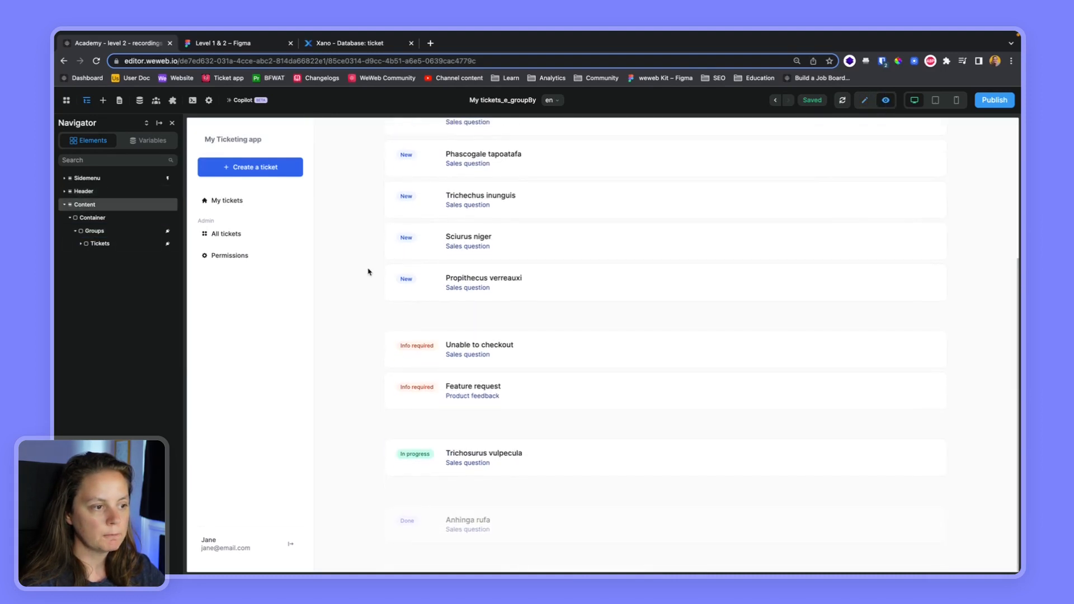
left_click(865, 100)
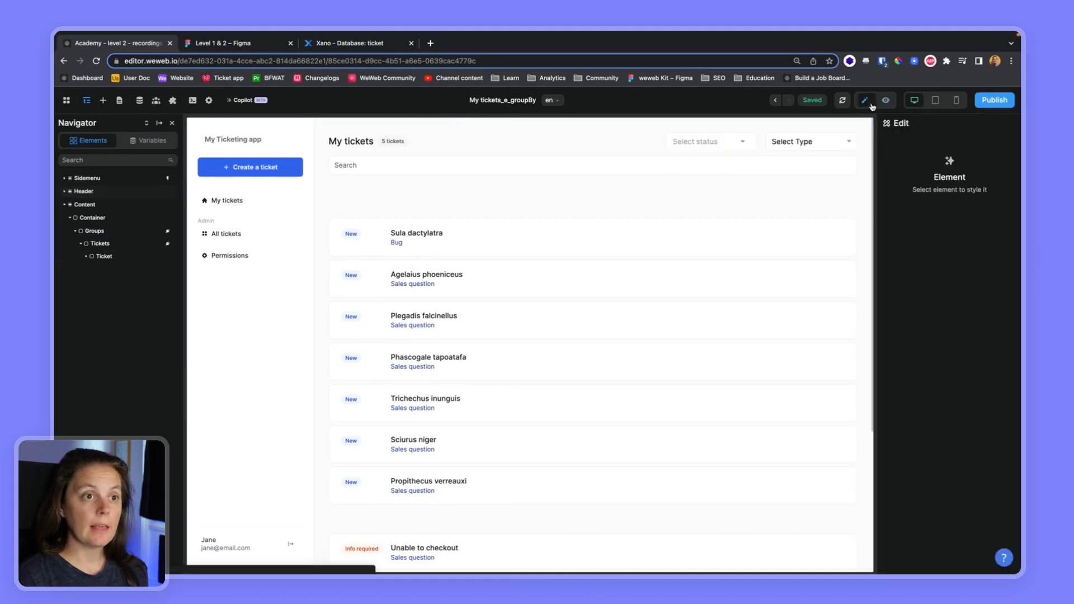
Examine the Groups, Tickets and Ticket elements in the navigator and the Groups items formula.
left_click(93, 231)
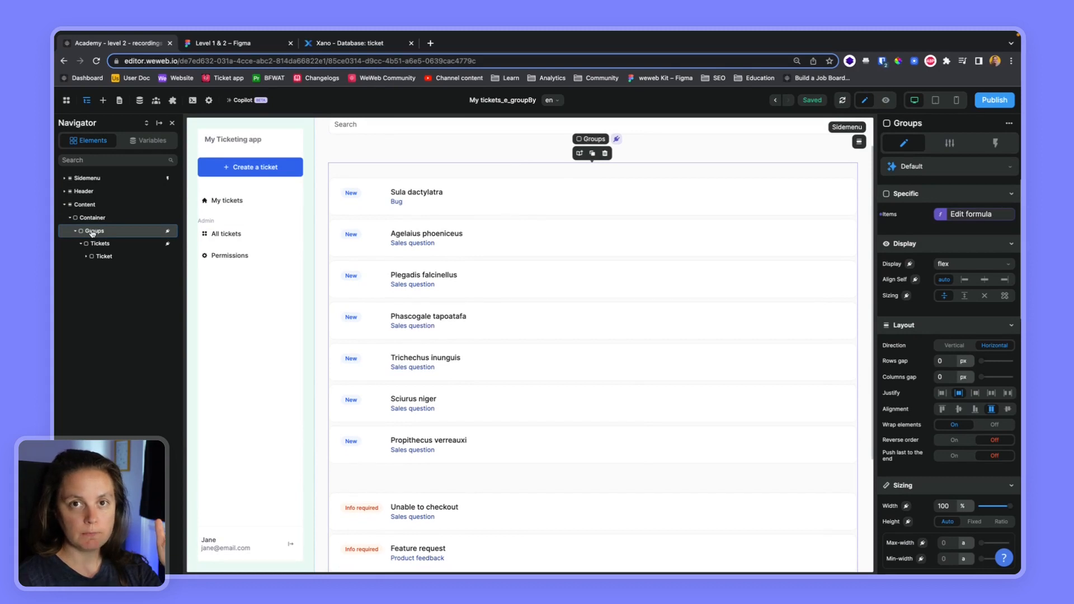
left_click(106, 259)
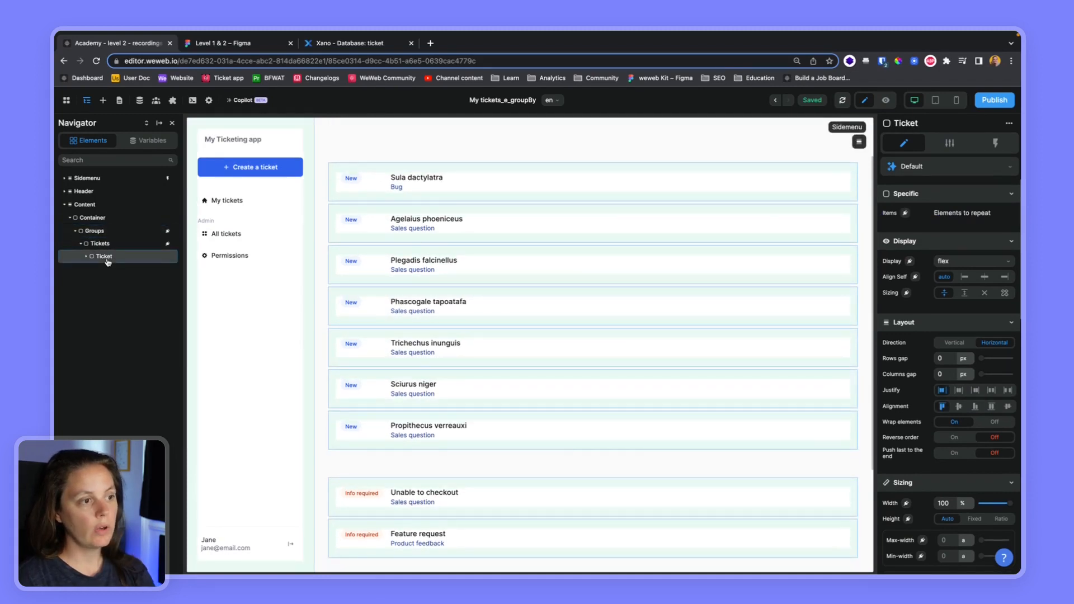
left_click(87, 258)
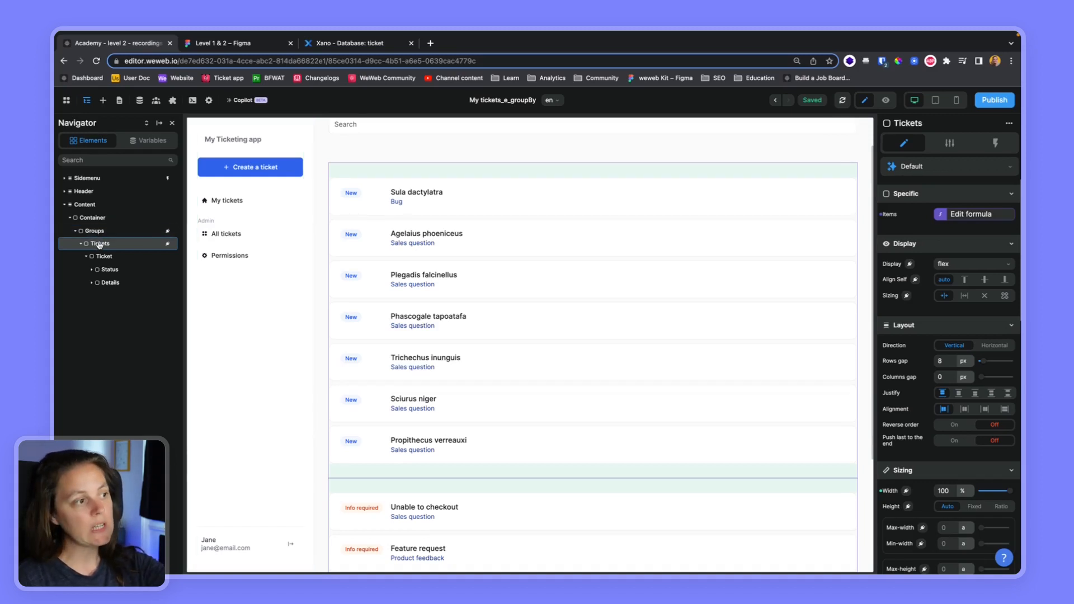
left_click(99, 233)
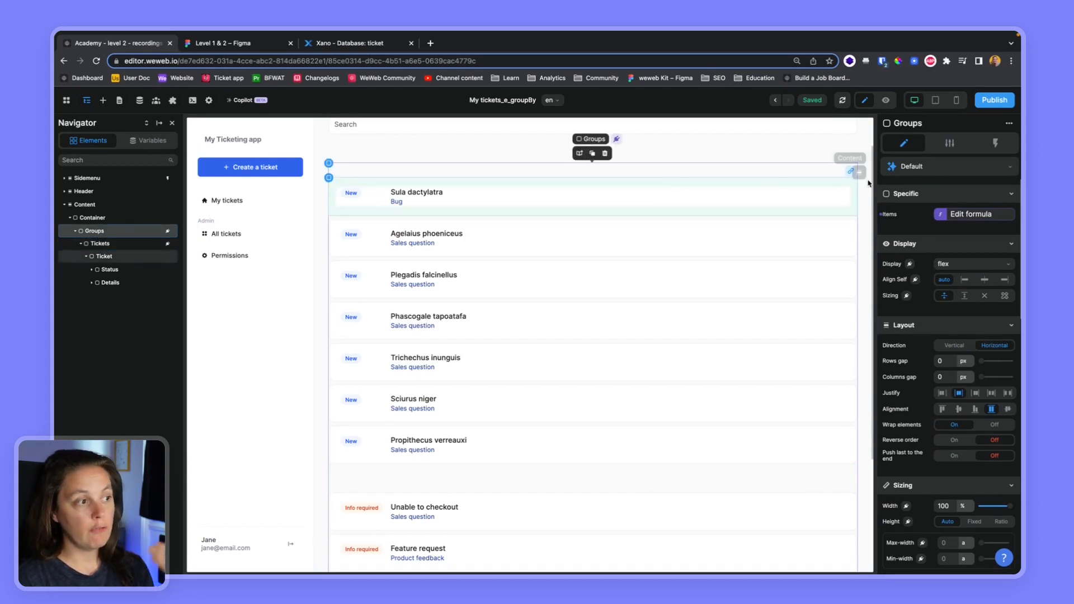
left_click(975, 215)
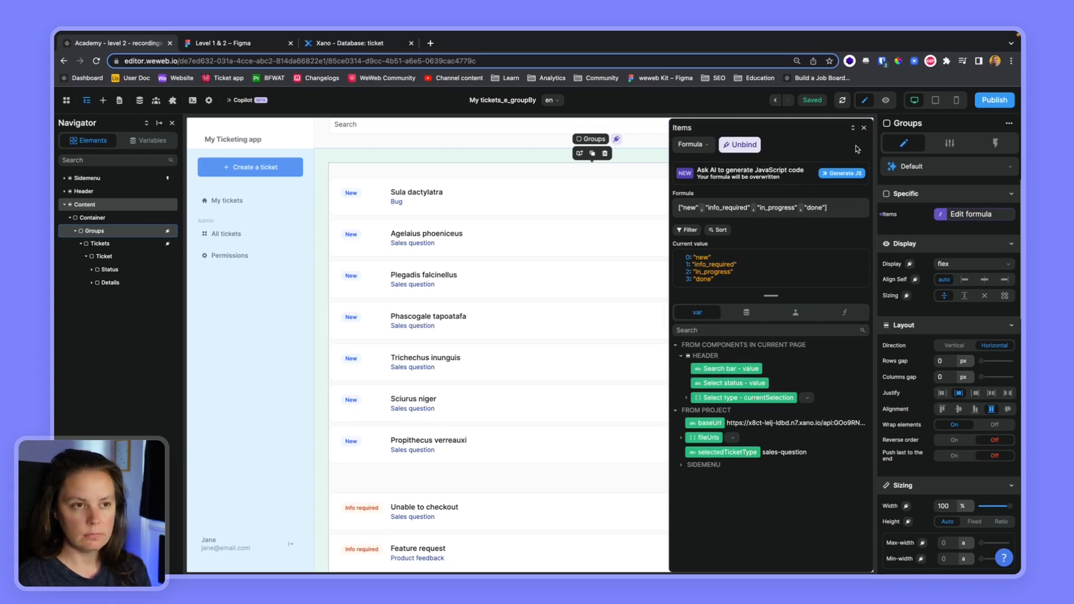
left_click(863, 128)
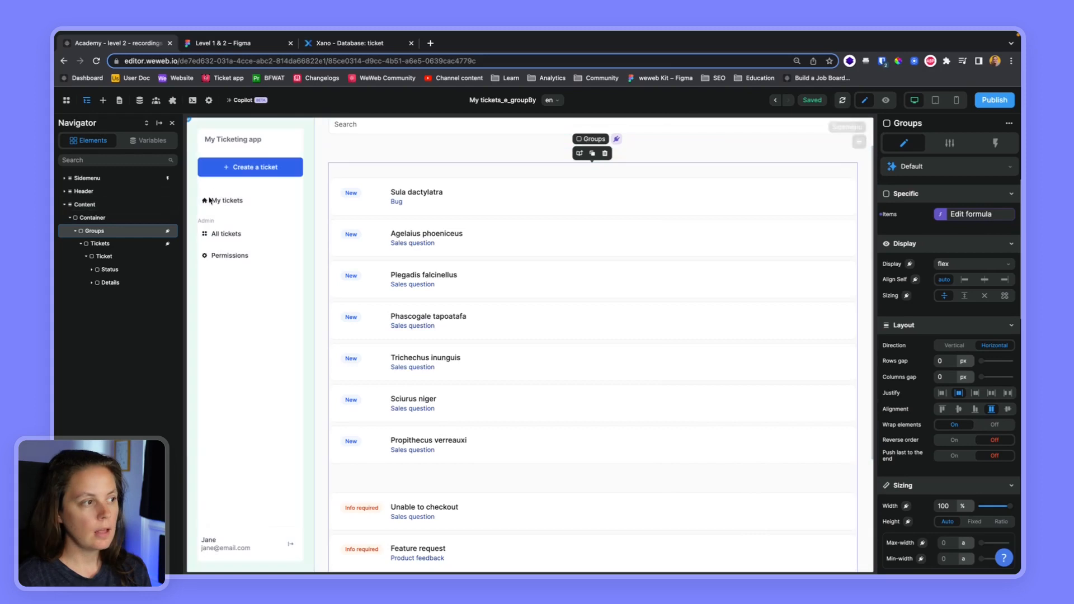
Inspect the Tickets list's filterByKey items formula and the ticket objects in its current value.
left_click(110, 245)
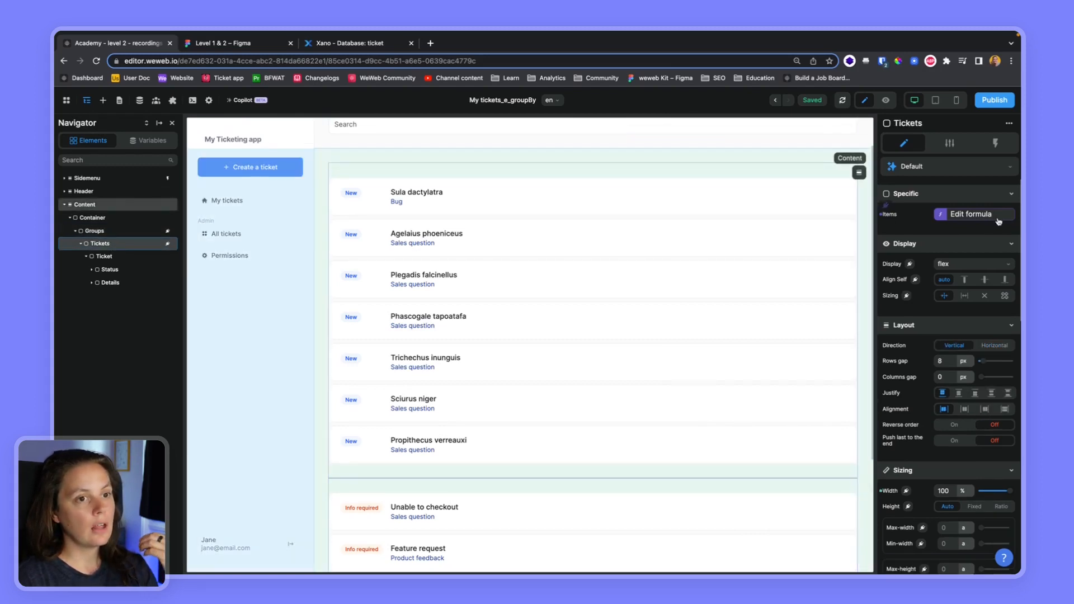
left_click(995, 217)
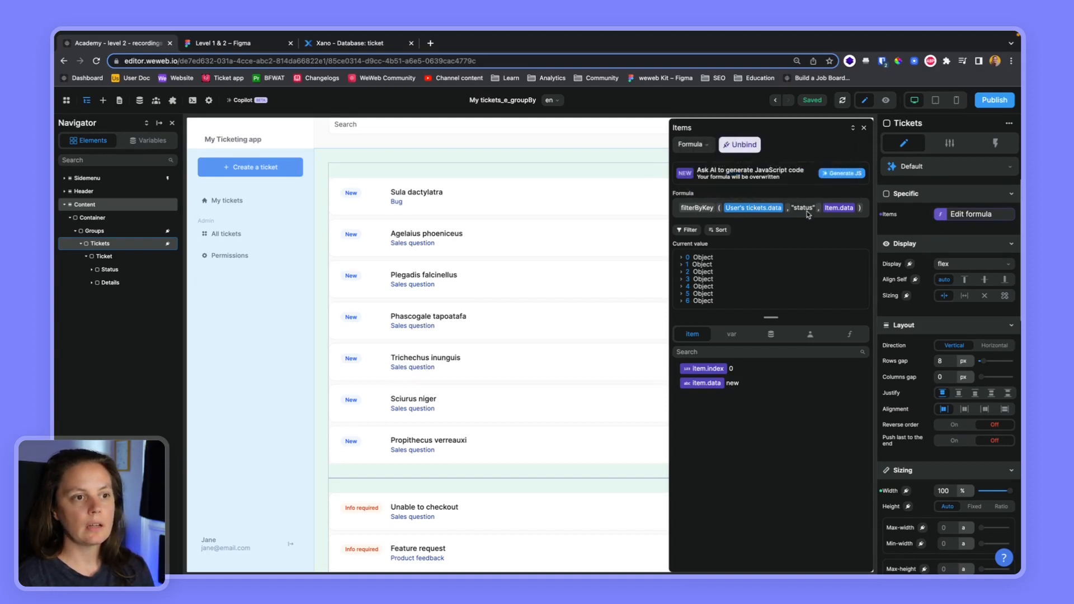
left_click(681, 258)
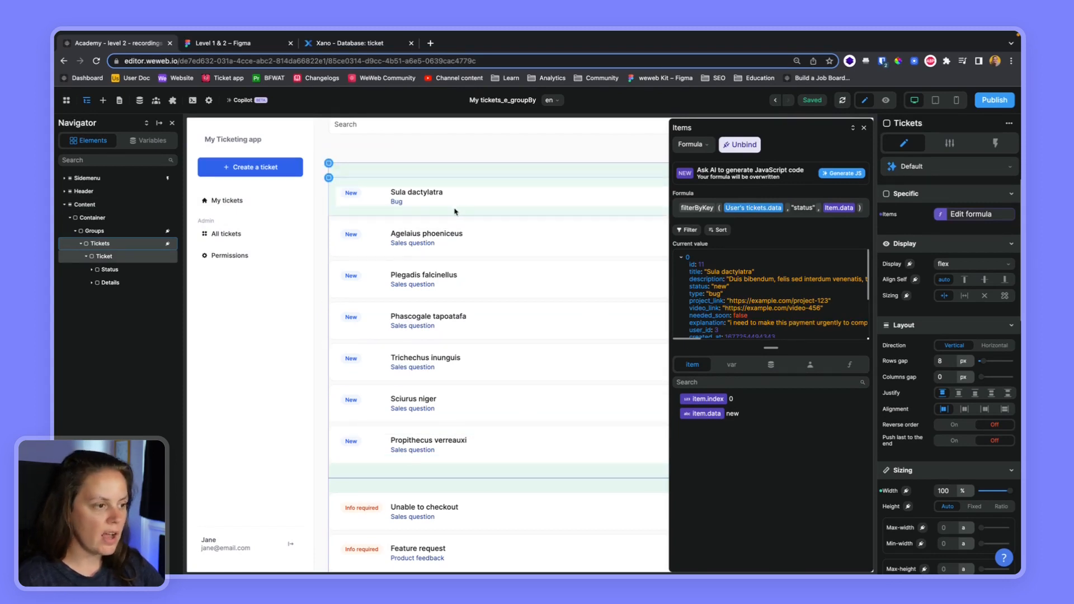
left_click(352, 486)
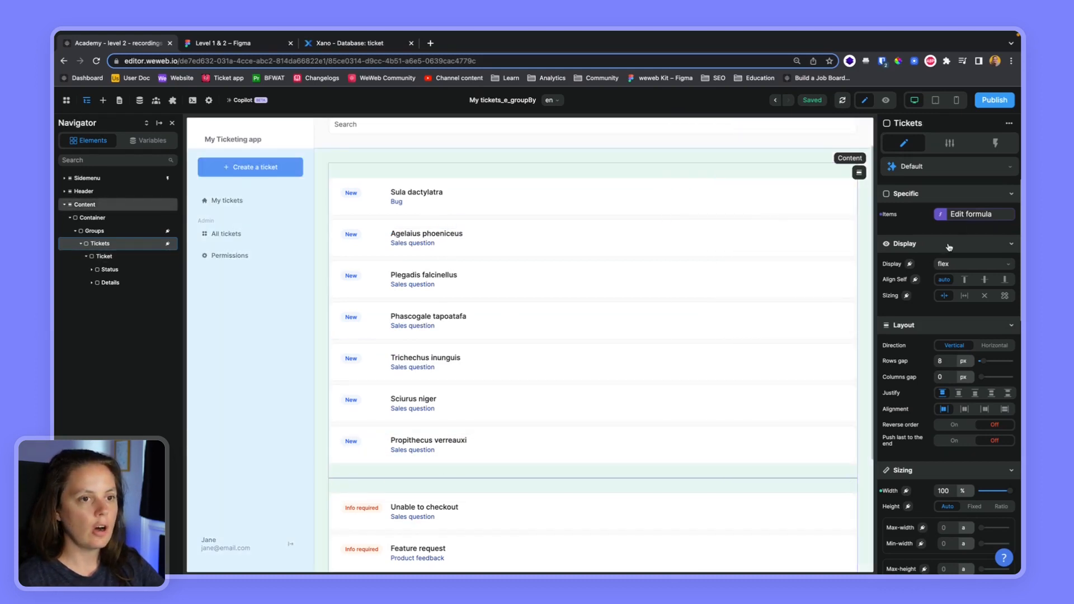
left_click(975, 217)
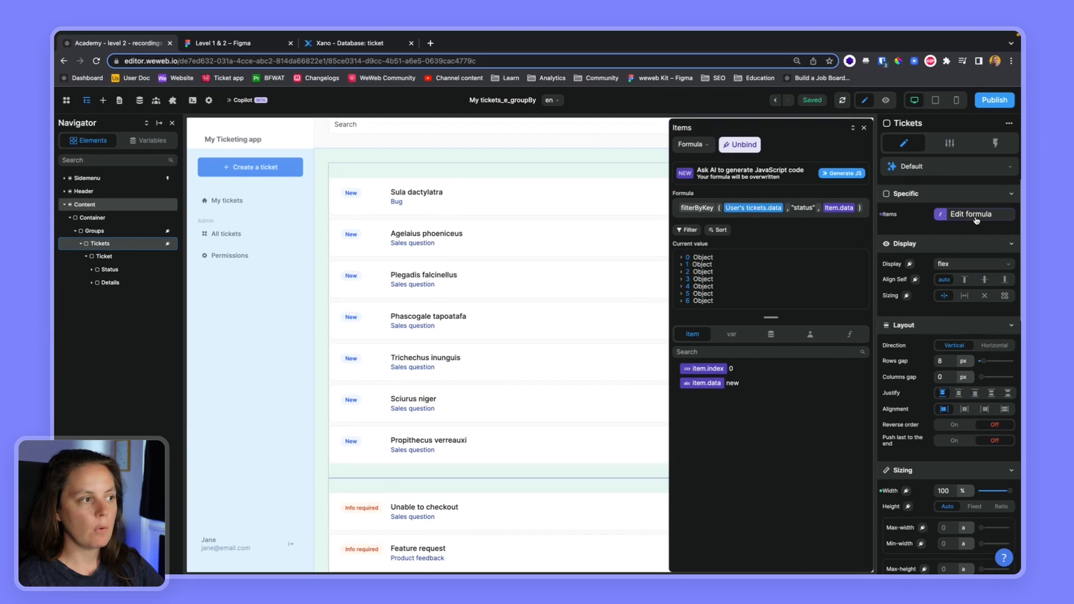
left_click(105, 257)
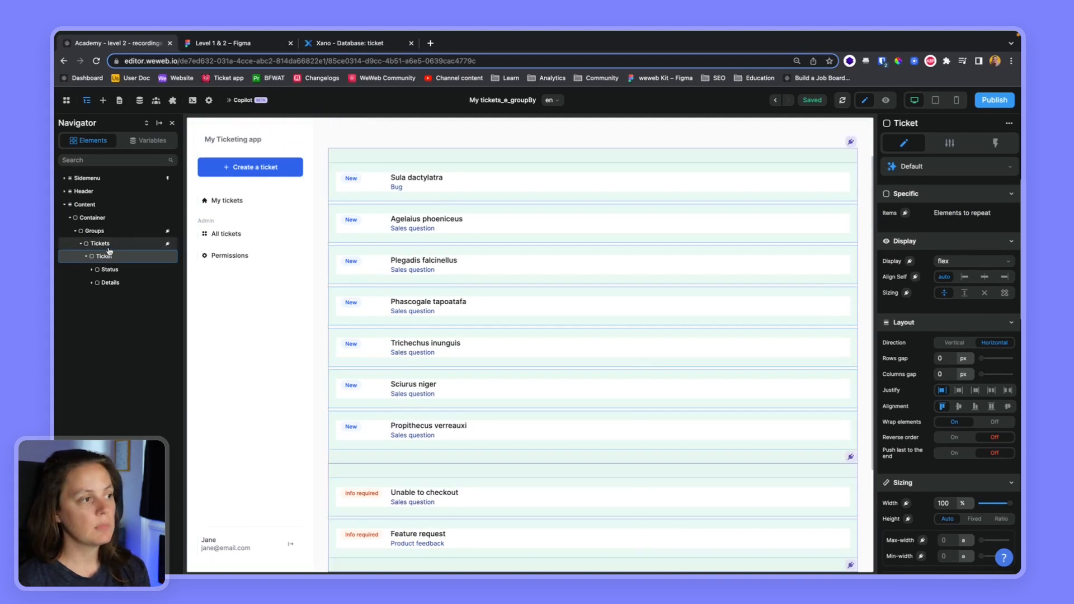
left_click(103, 244)
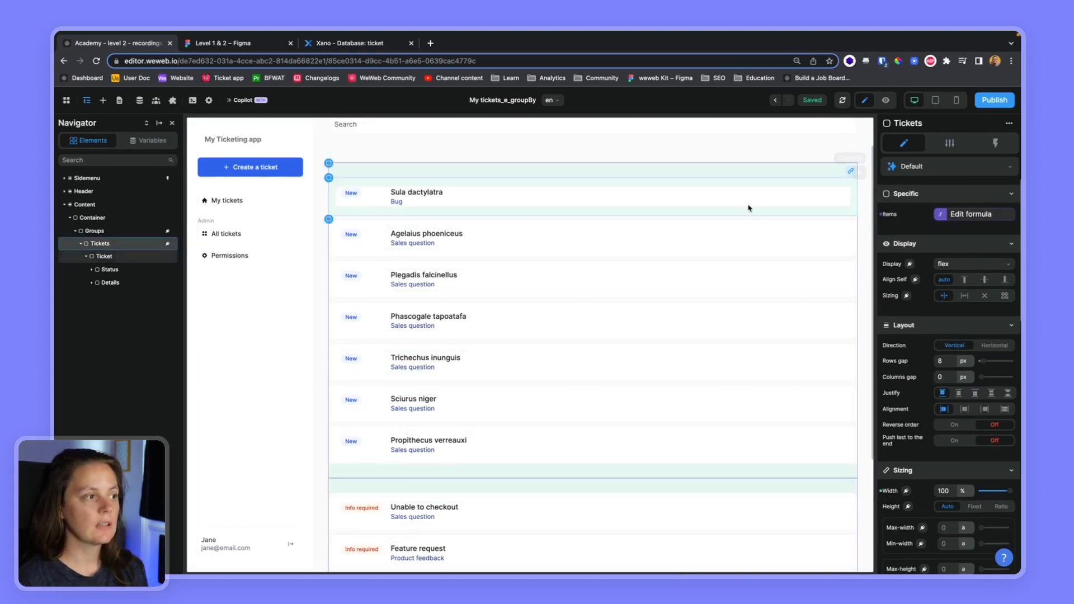
left_click(977, 214)
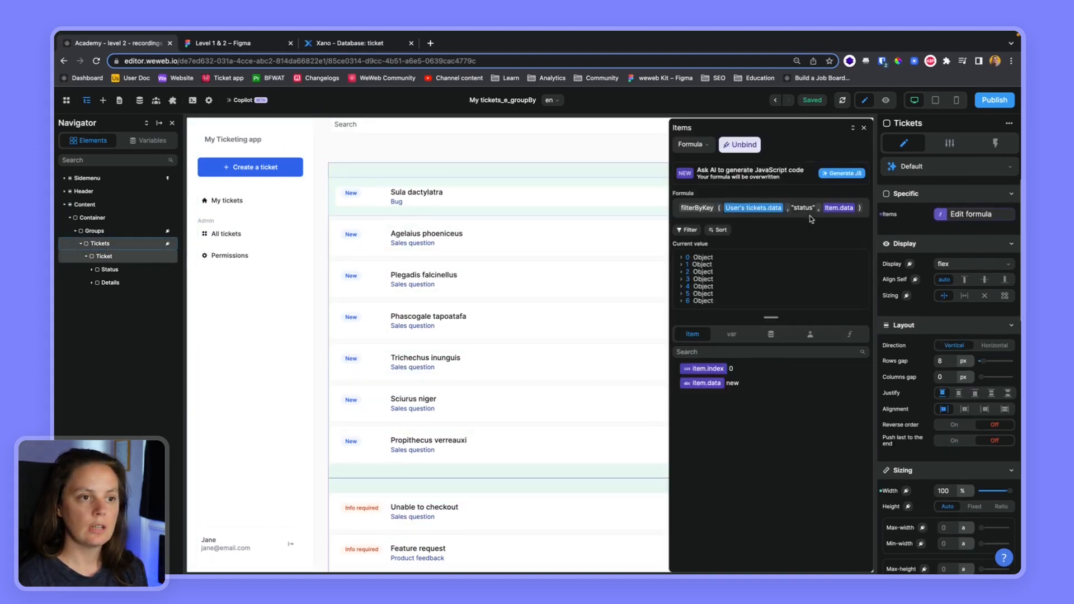